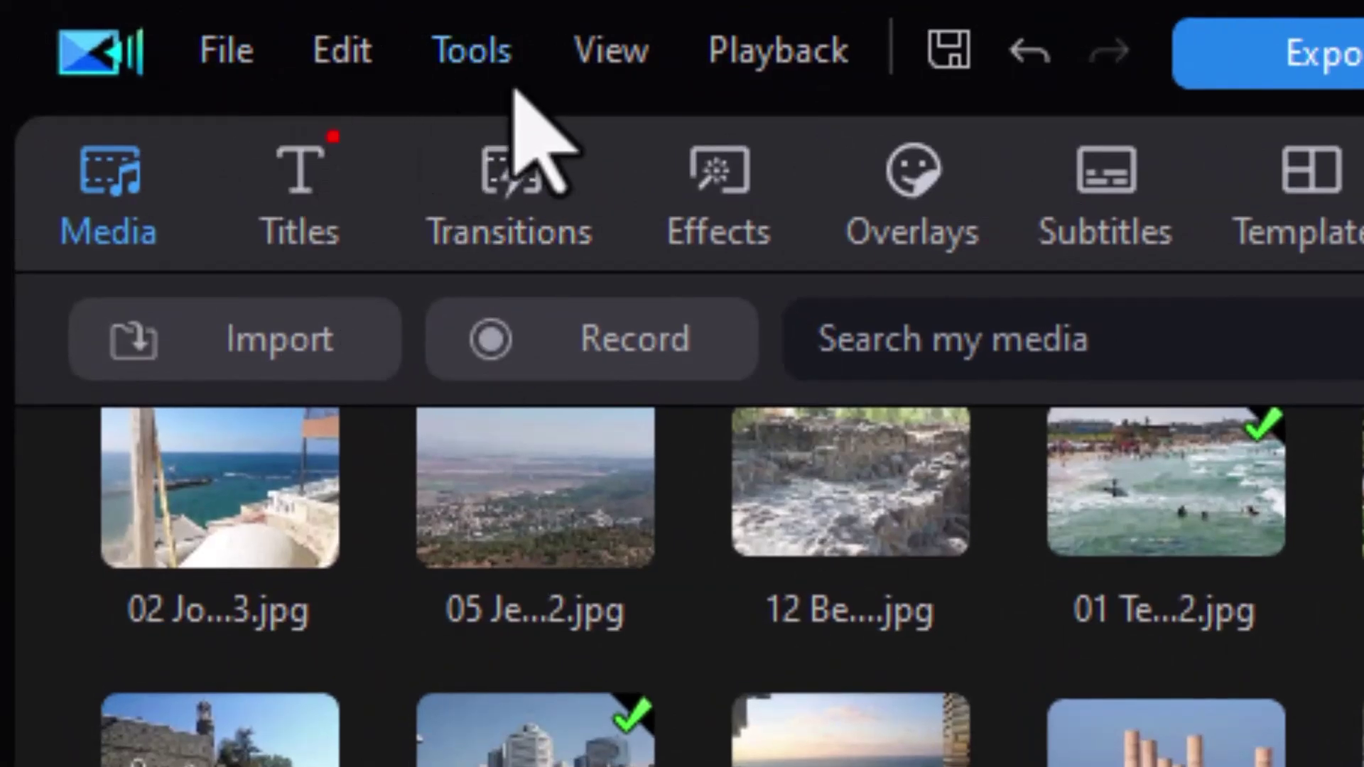
Start a Slideshow Creator project with the media-library photos 01 Tel Aviv 2.jpg through 03 Caesarea 5.jpg.
left_click(472, 51)
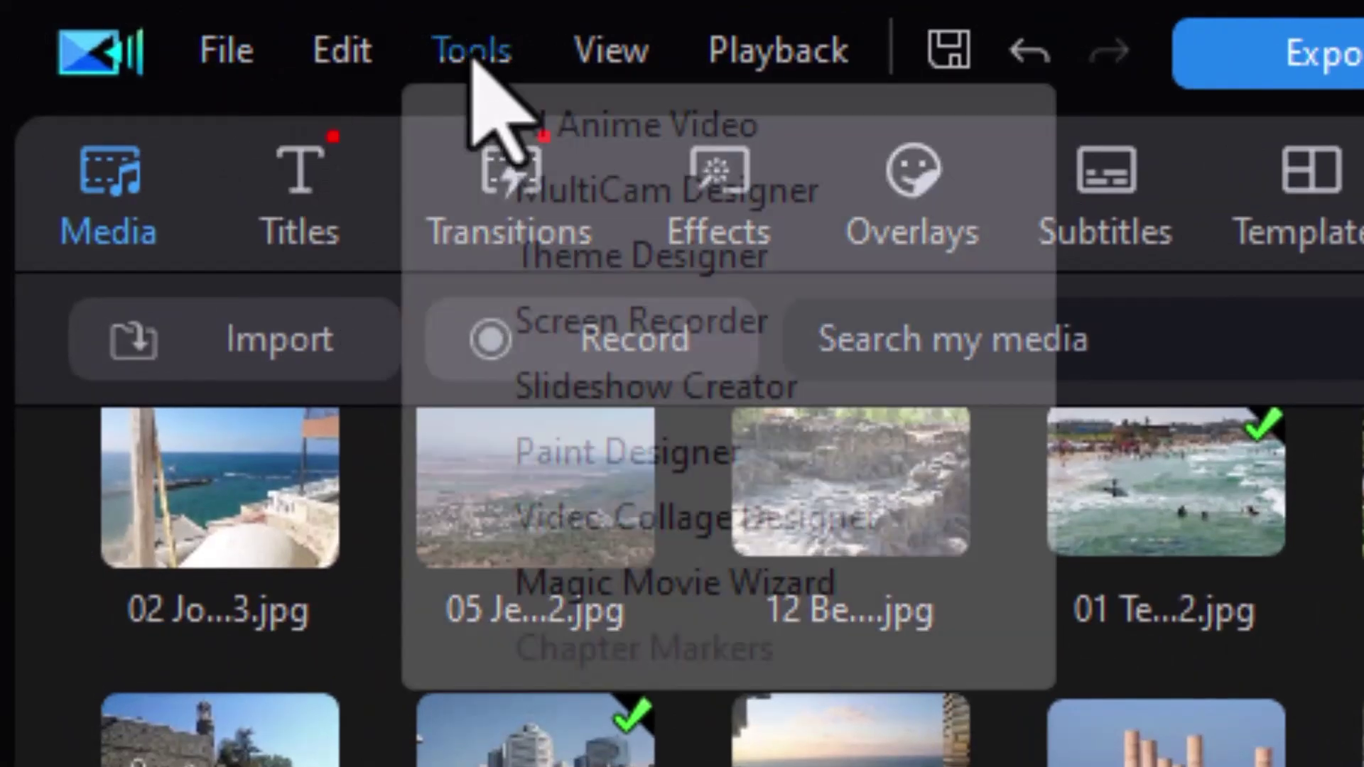
left_click(726, 392)
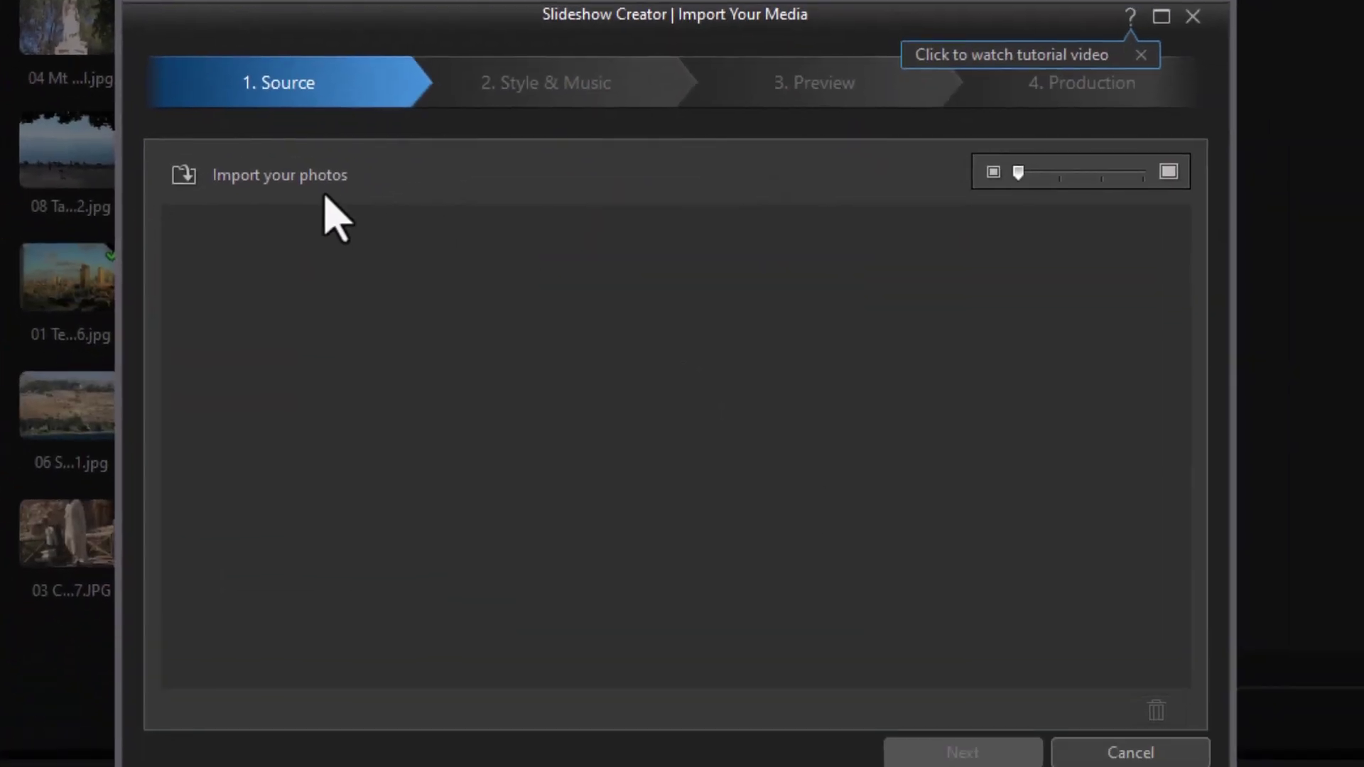
left_click(311, 177)
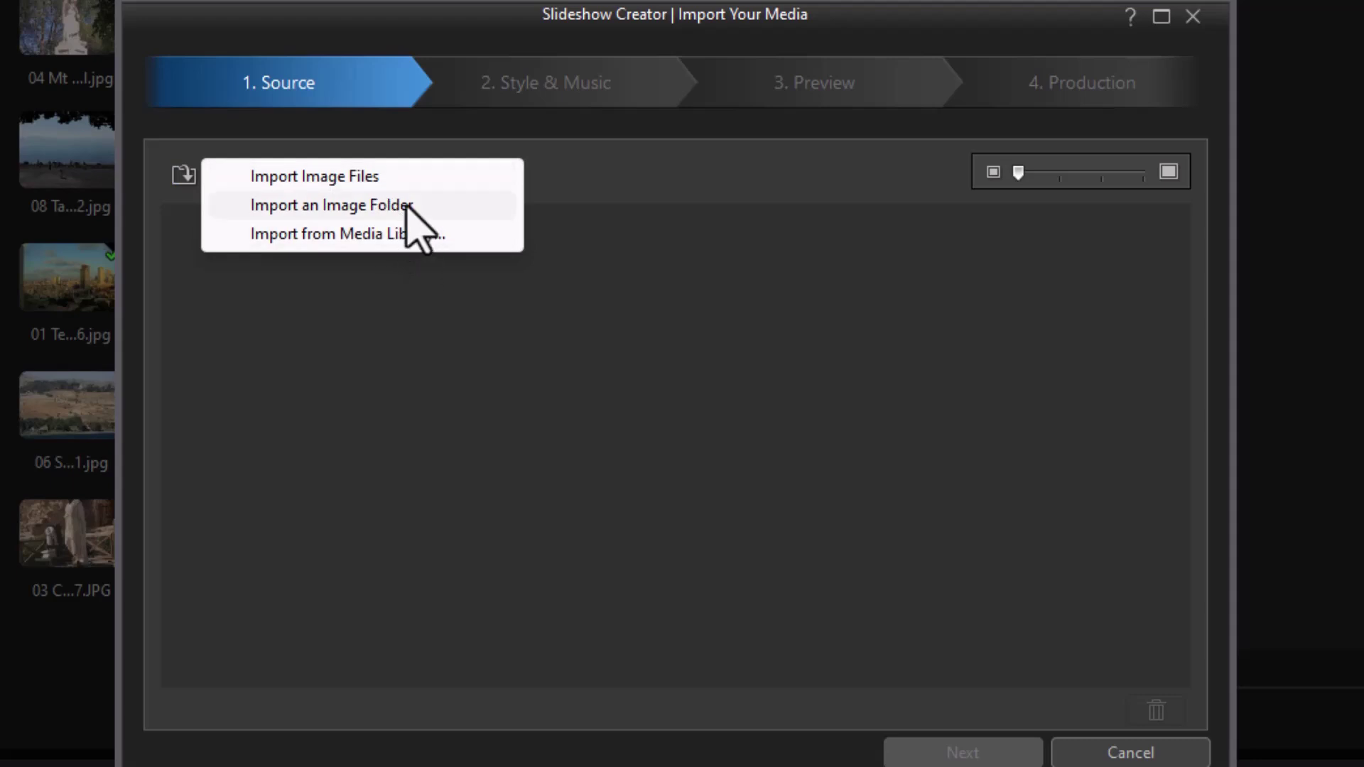
left_click(402, 241)
left_click(617, 234)
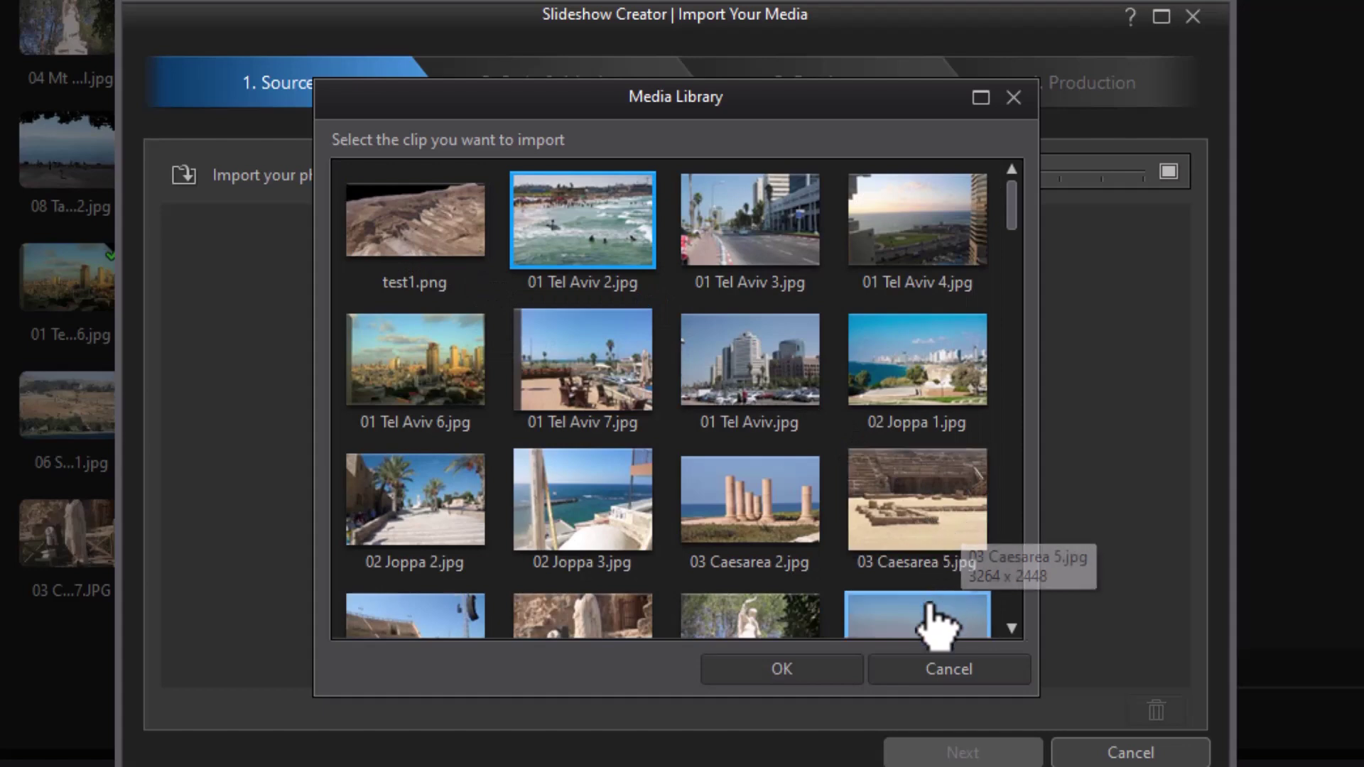
left_click(918, 529, "shift")
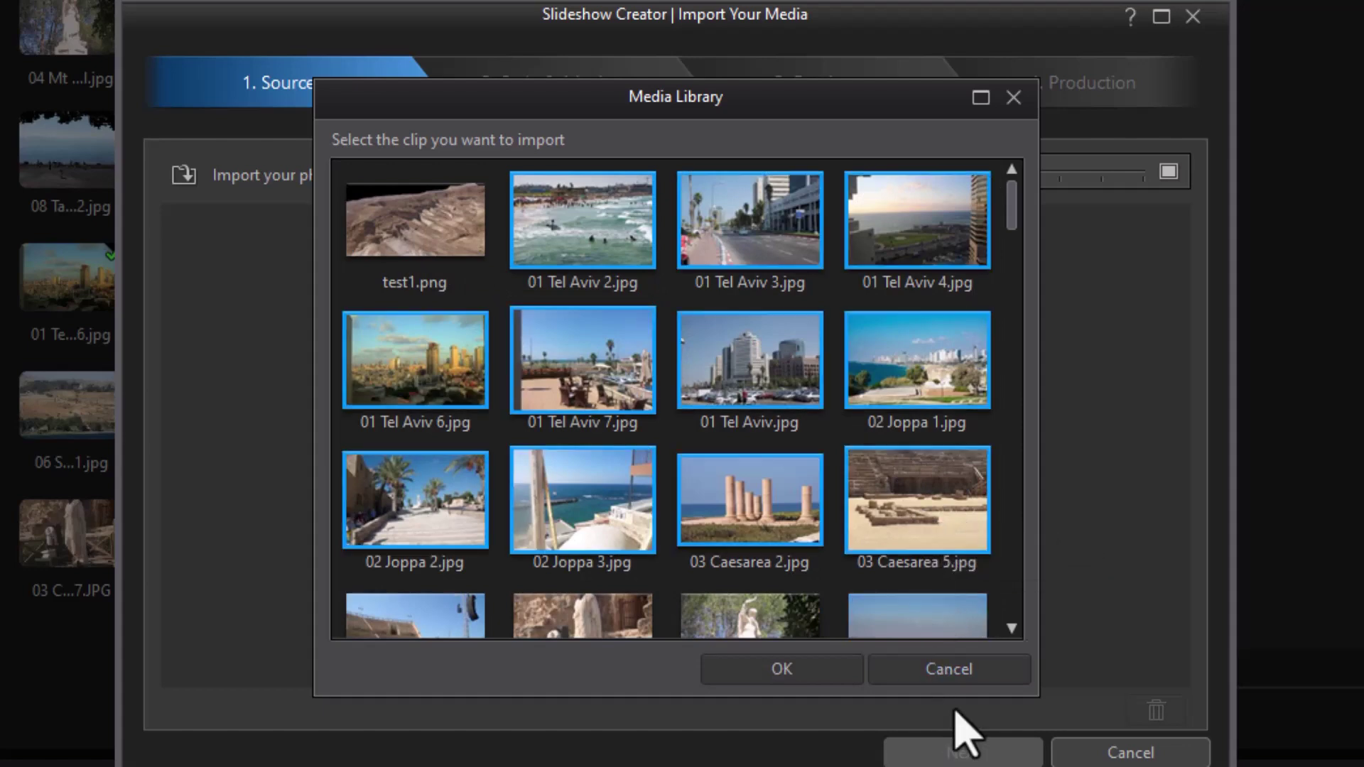
left_click(807, 670)
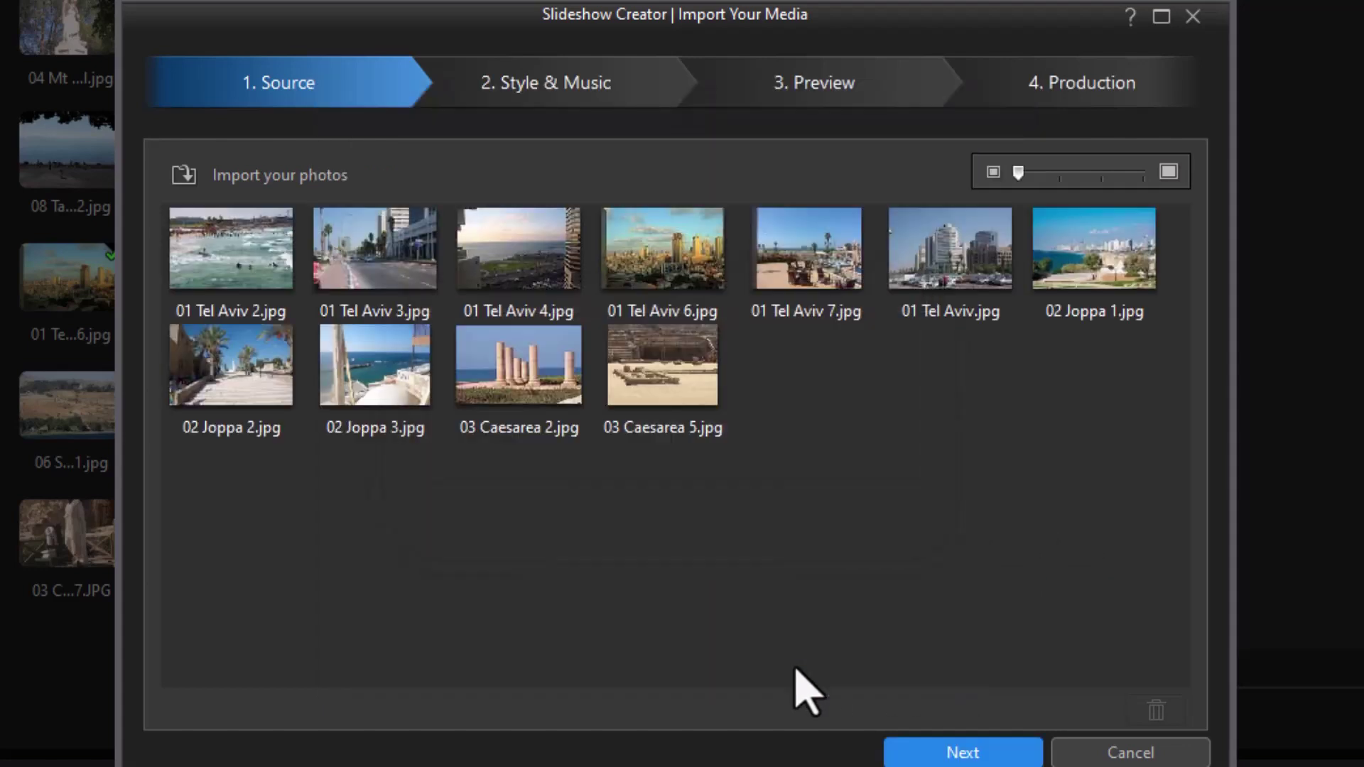
Apply the Modern Album style in Style & Music and generate the 'LOVE ALBUM' preview.
left_click(1003, 752)
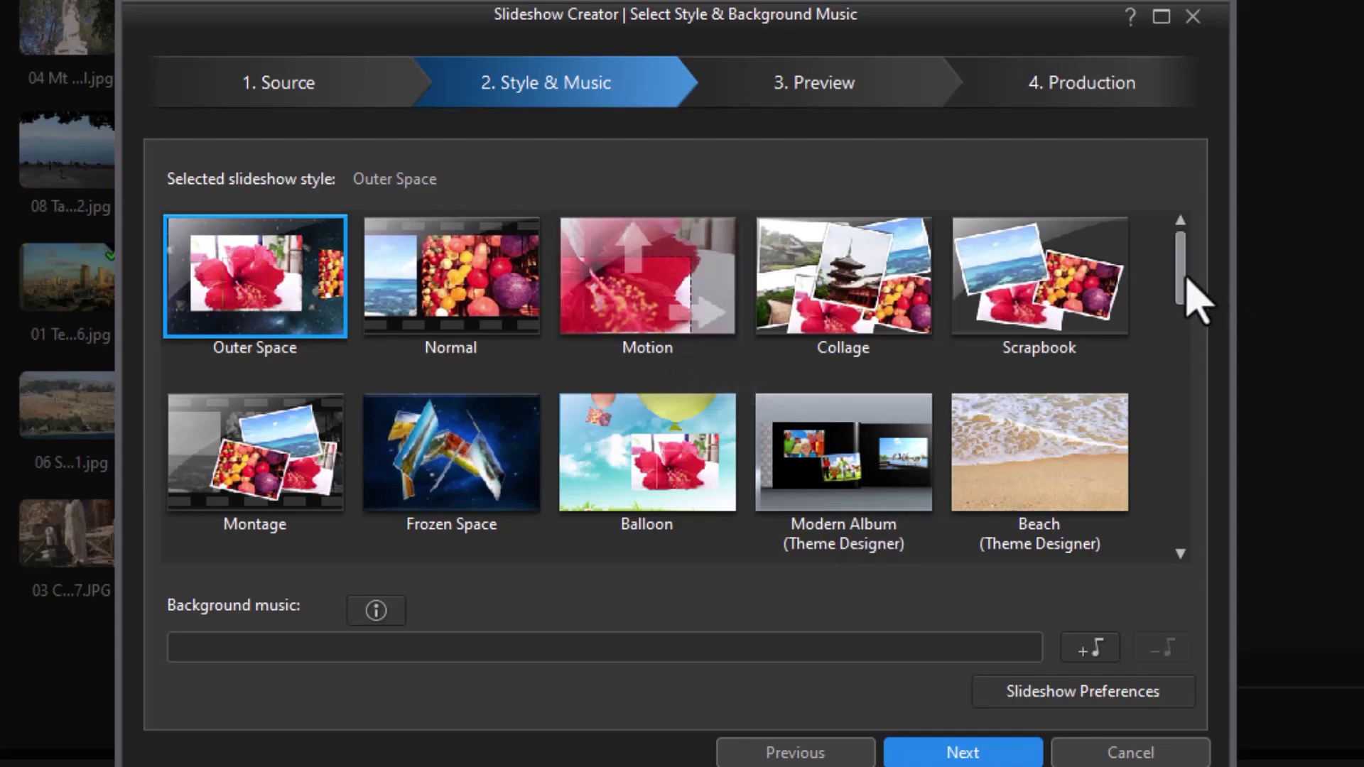
scroll(1194, 313, "down", 15)
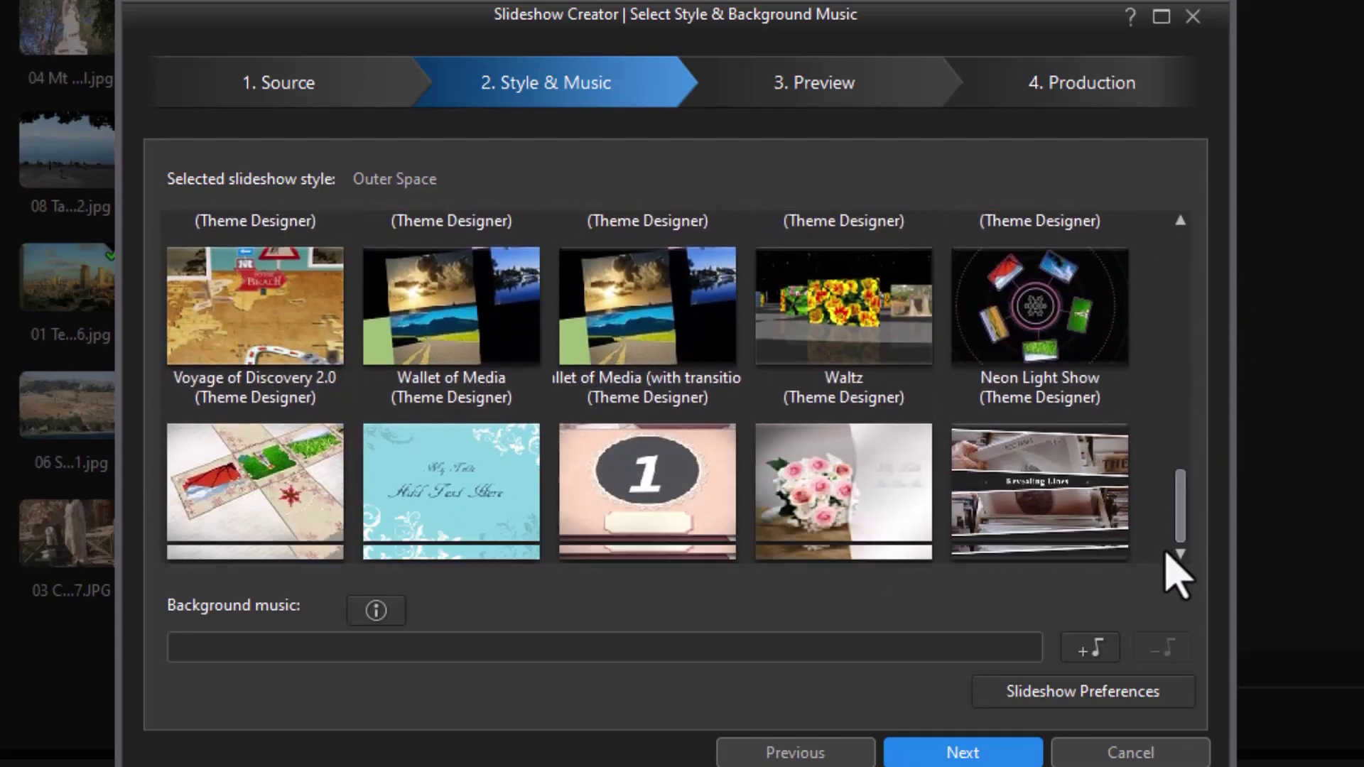
left_click_drag(1178, 387, 1184, 199)
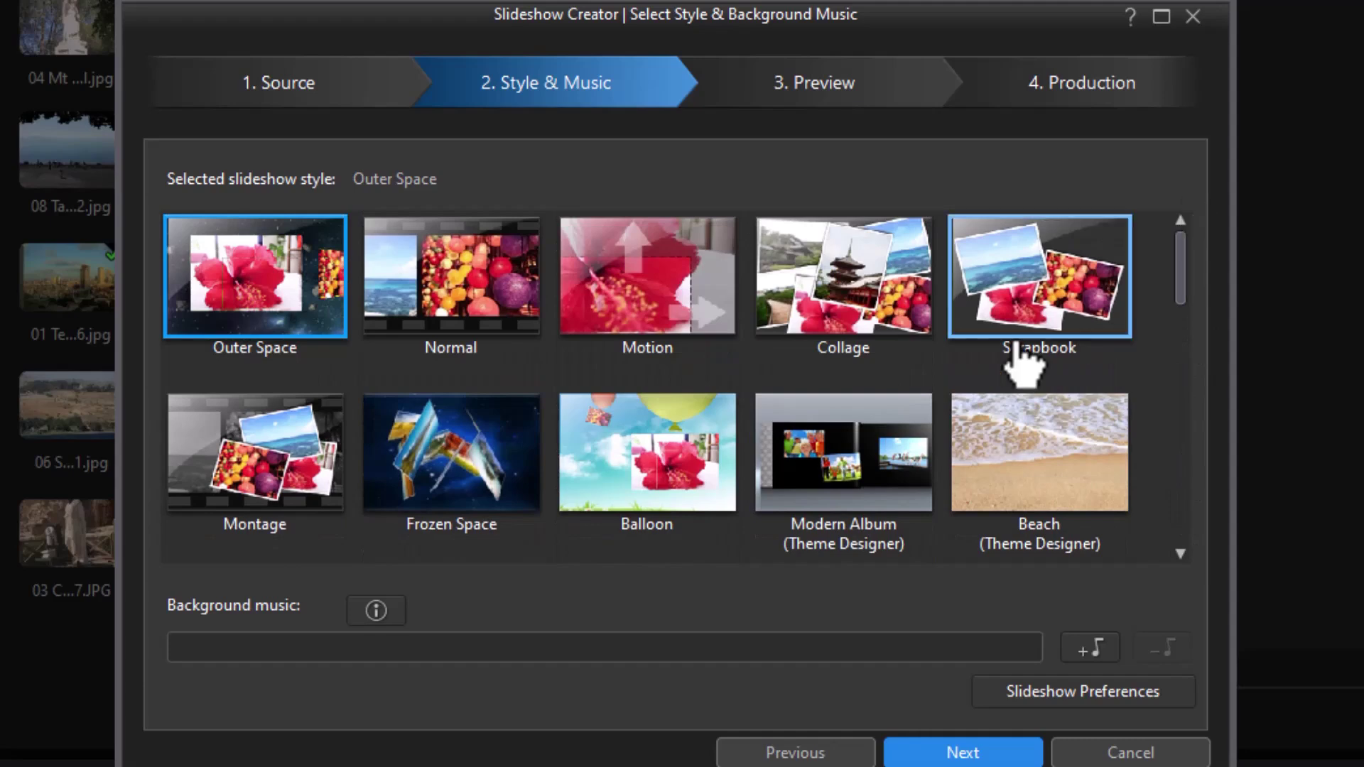
left_click(862, 455)
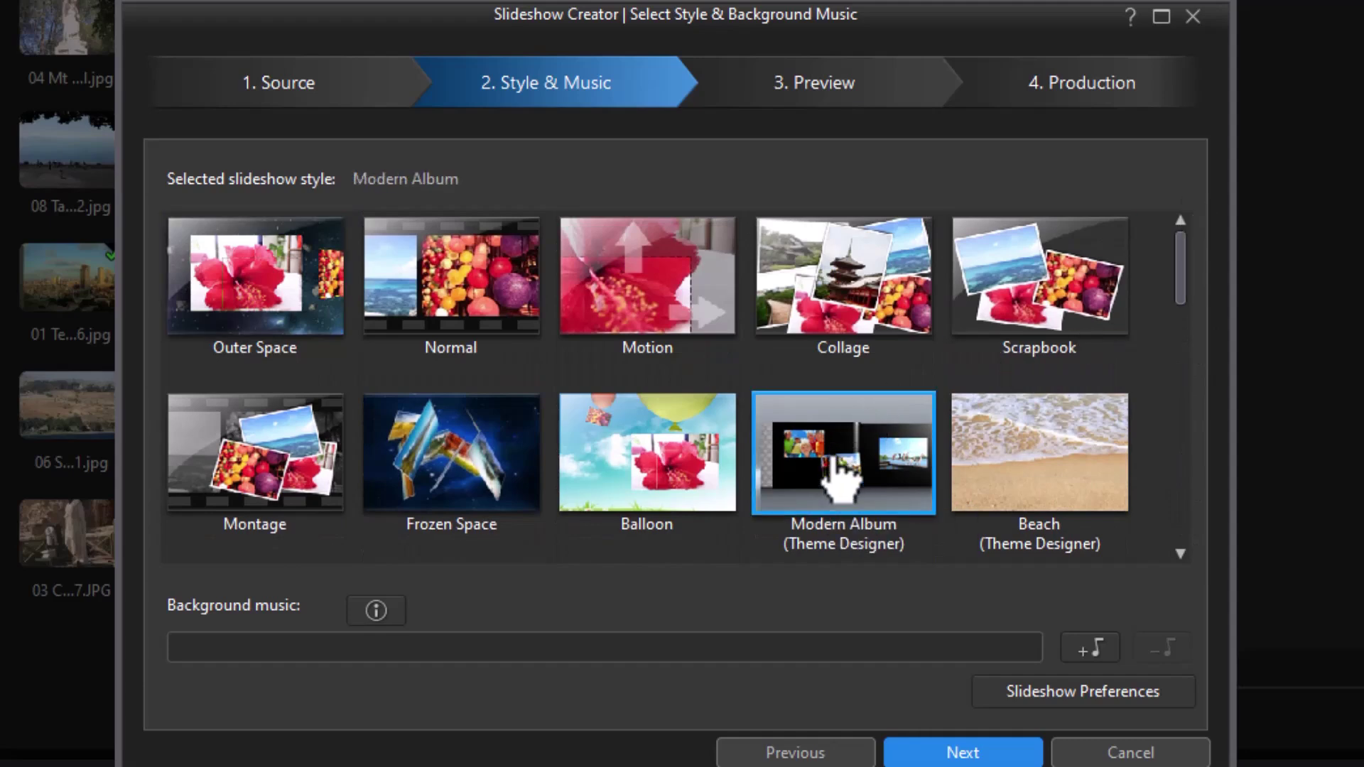
left_click(982, 752)
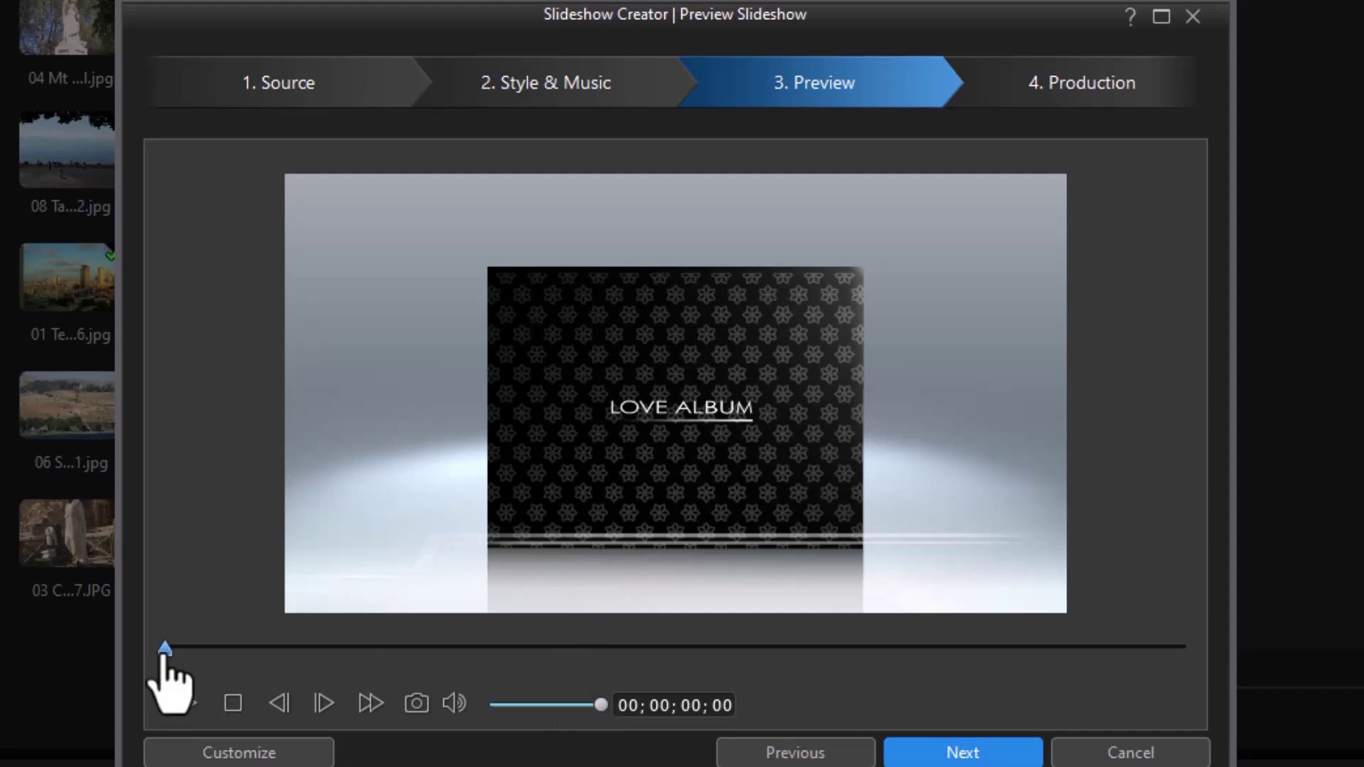
left_click_drag(164, 653, 1172, 648)
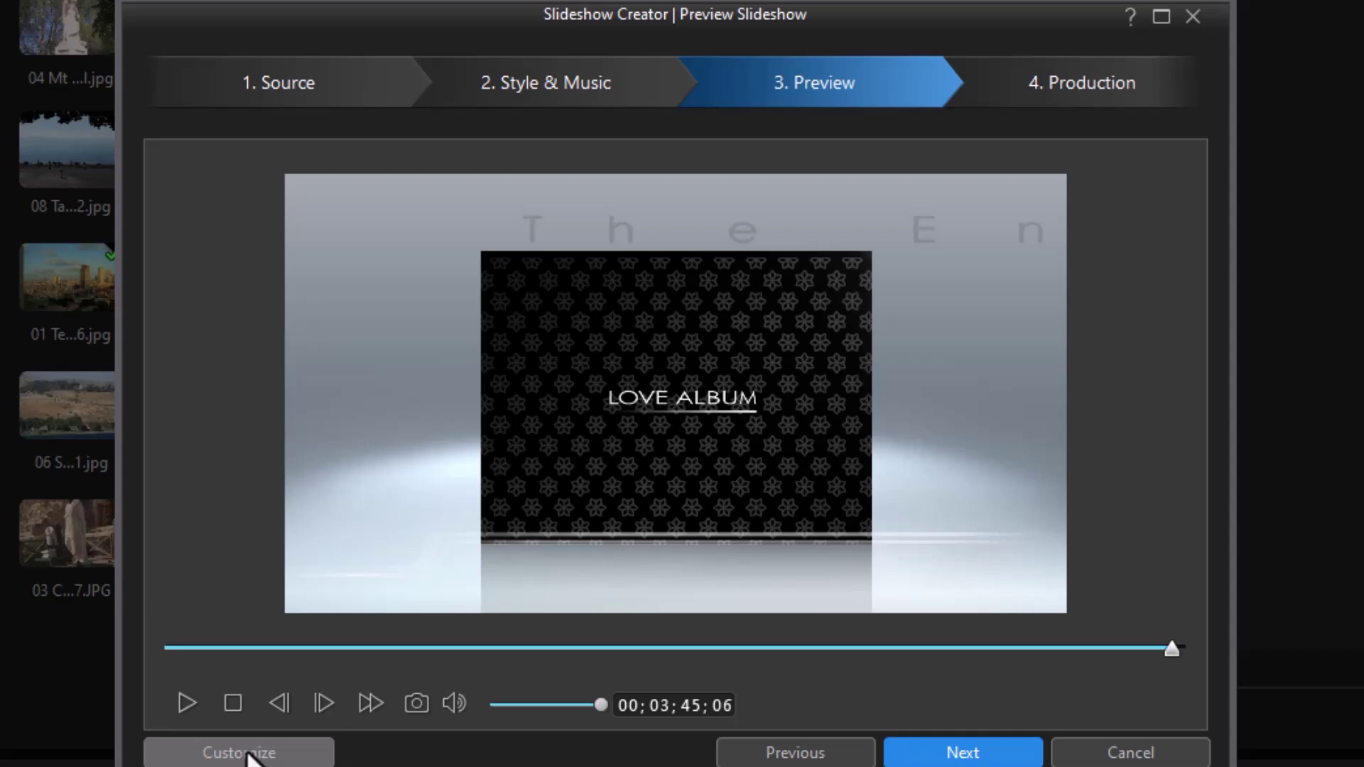
Open the Theme Designer with Customize from the slideshow's Preview step.
left_click(249, 753)
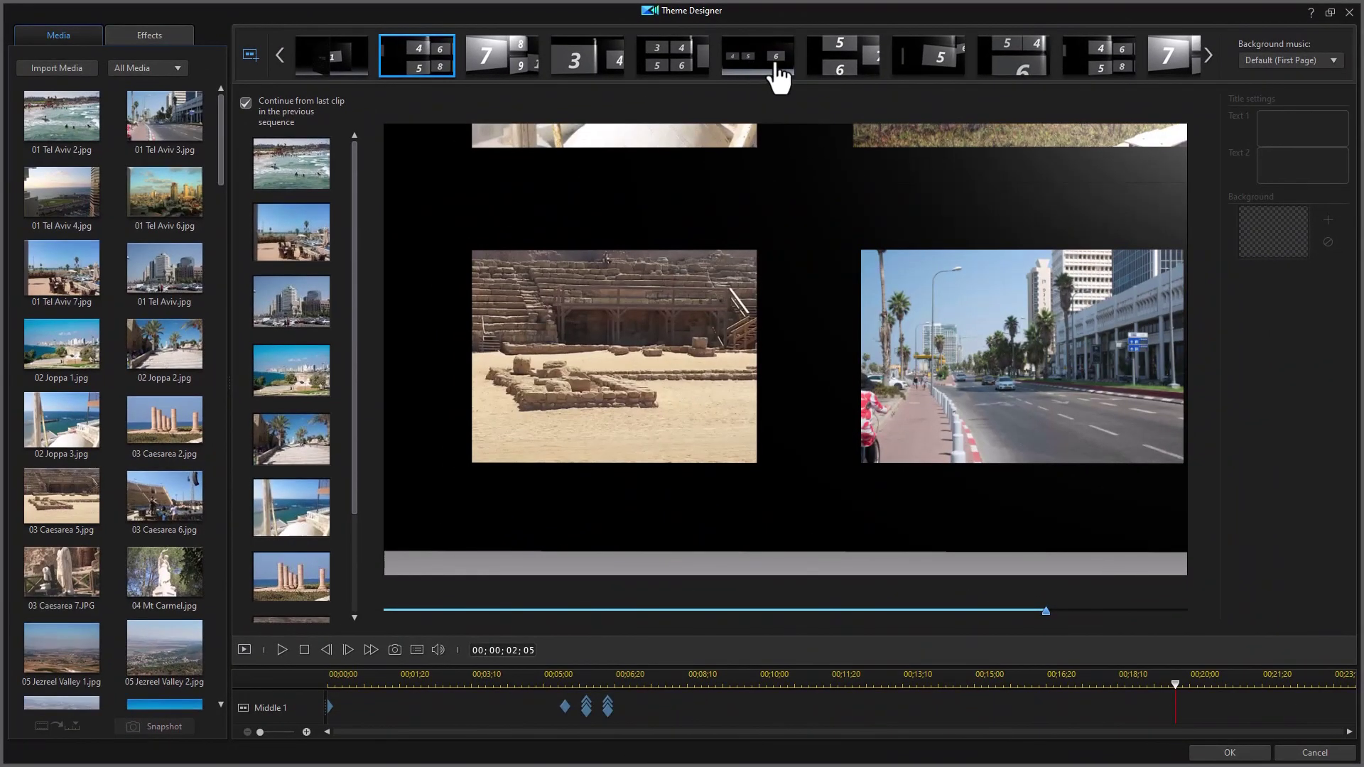
Delete the Middle 5 and Middle 6 sequences and move a middle sequence earlier in the strip.
left_click(778, 62)
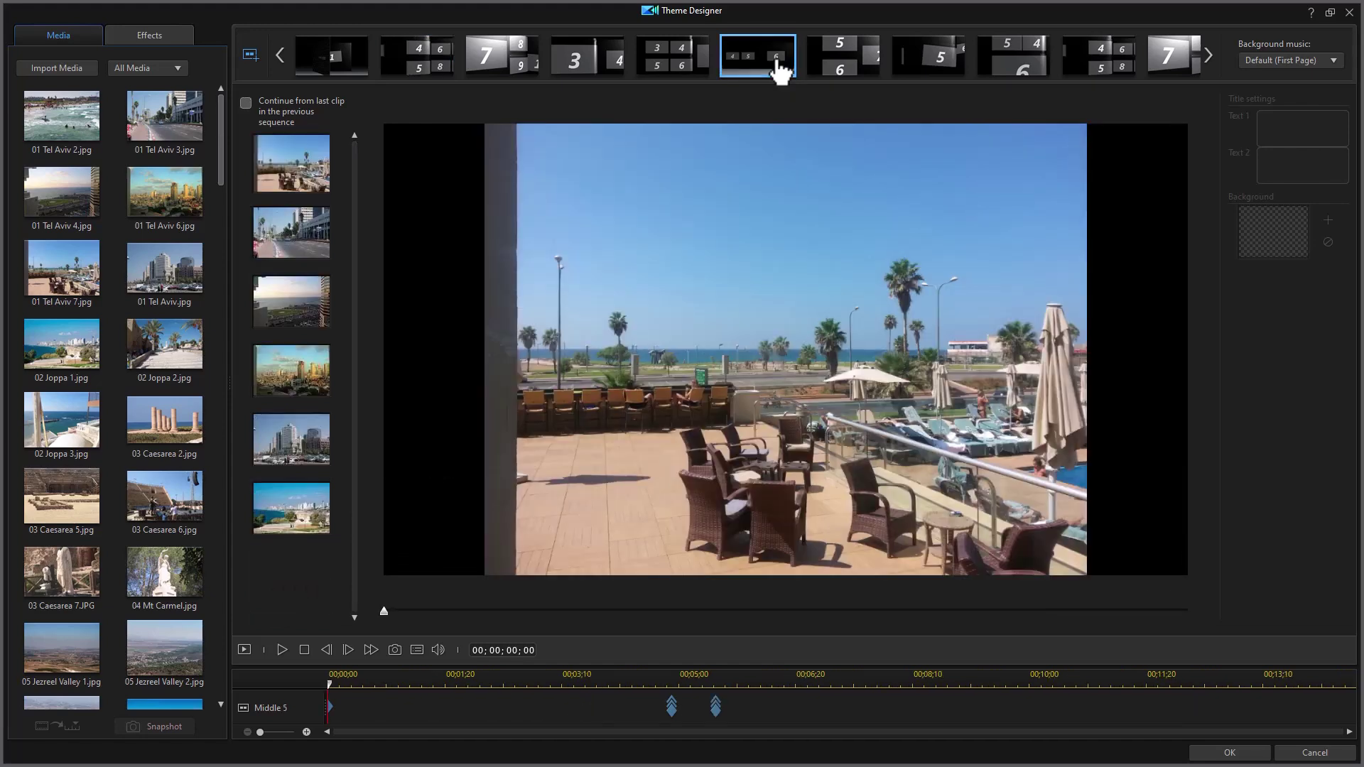
scroll(778, 63, "down", 1)
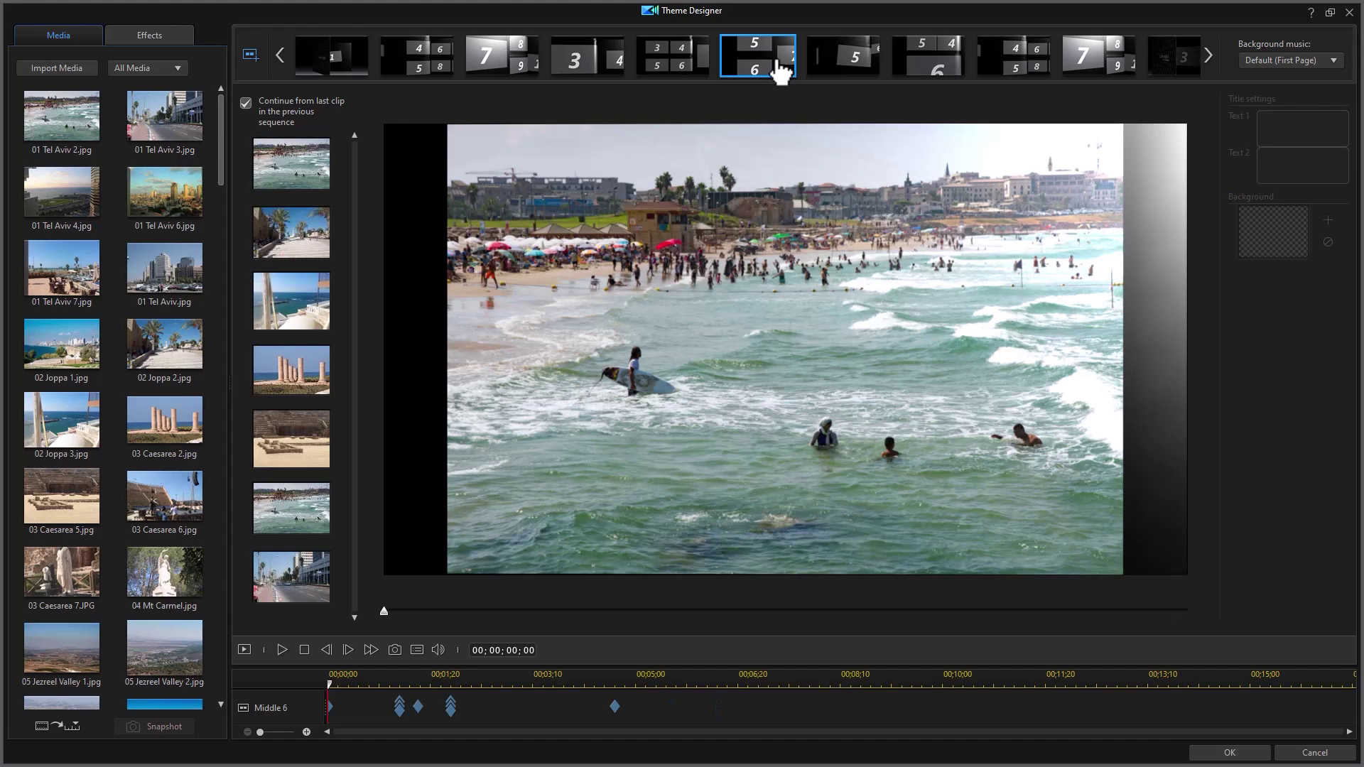
left_click(781, 70)
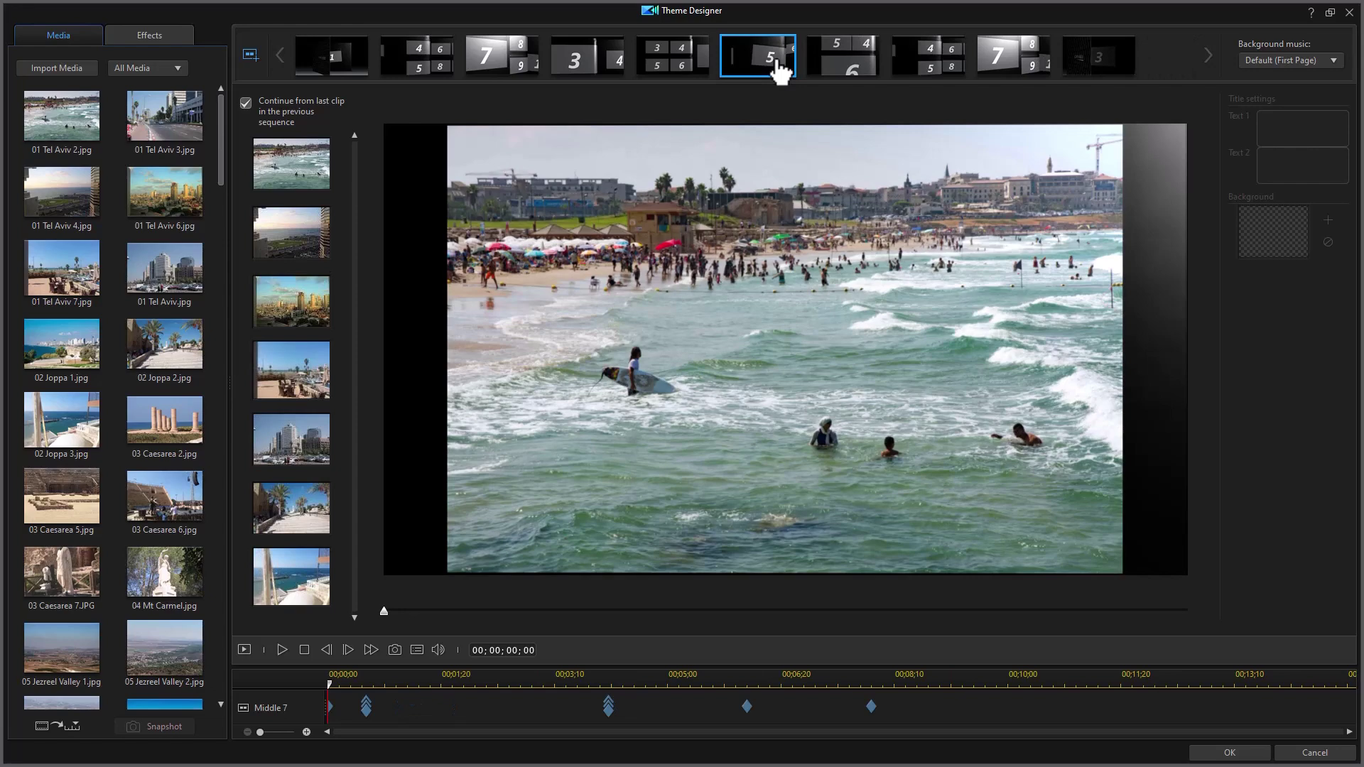
scroll(782, 70, "down", 1)
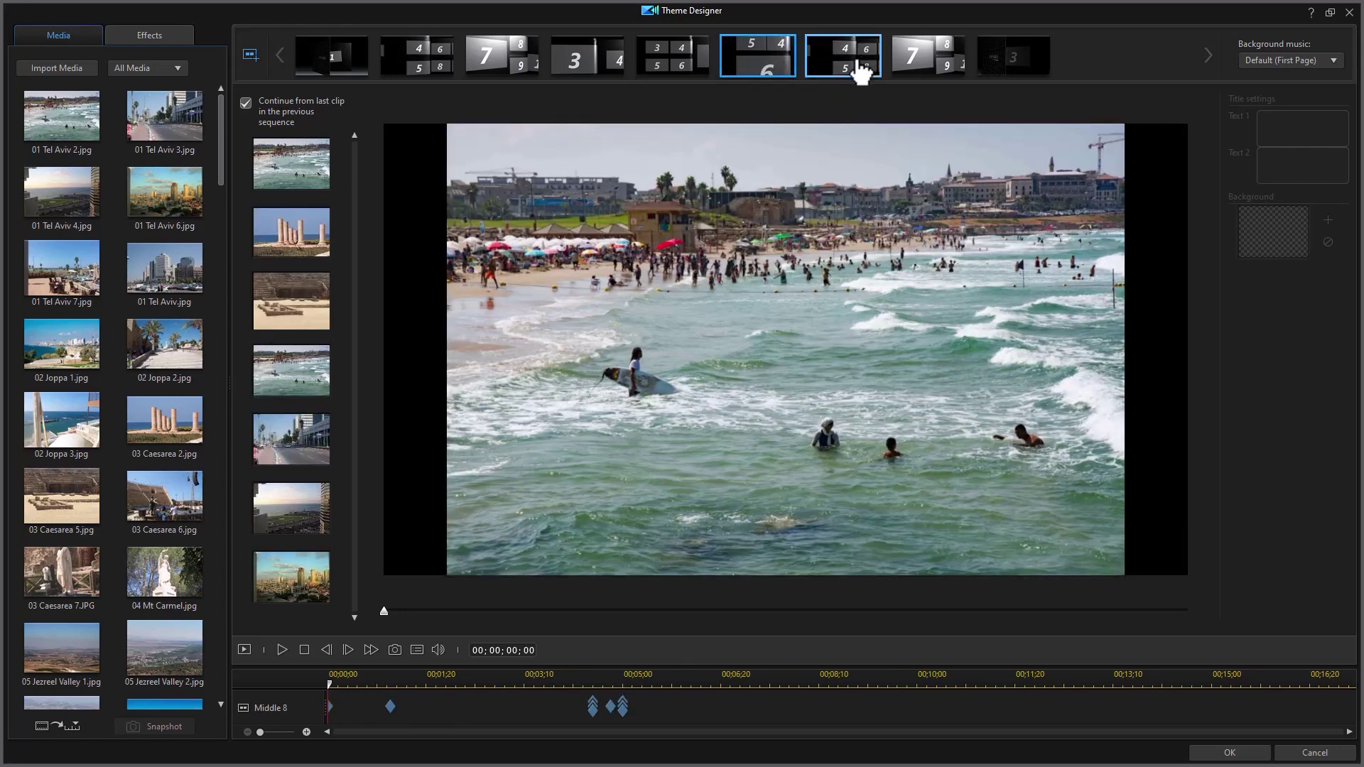
left_click_drag(862, 71, 718, 69)
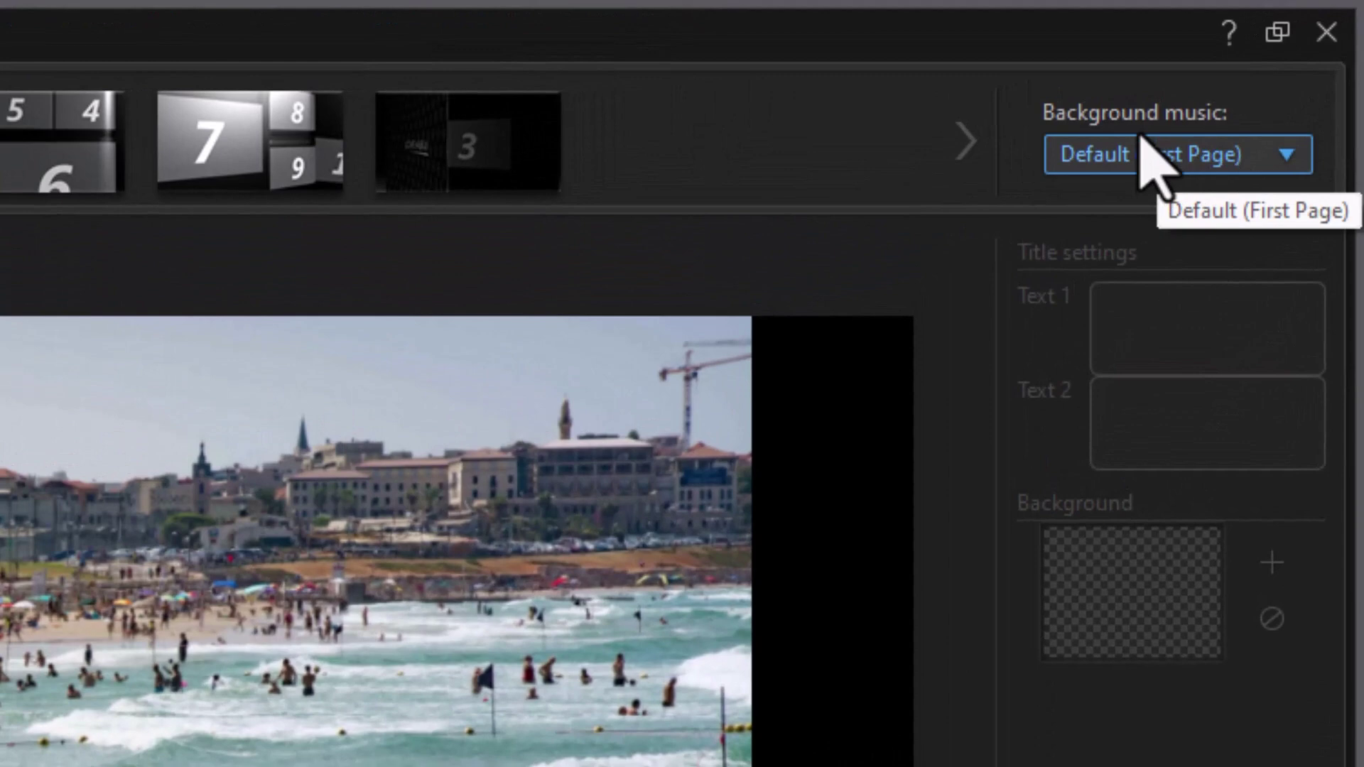
left_click(1270, 157)
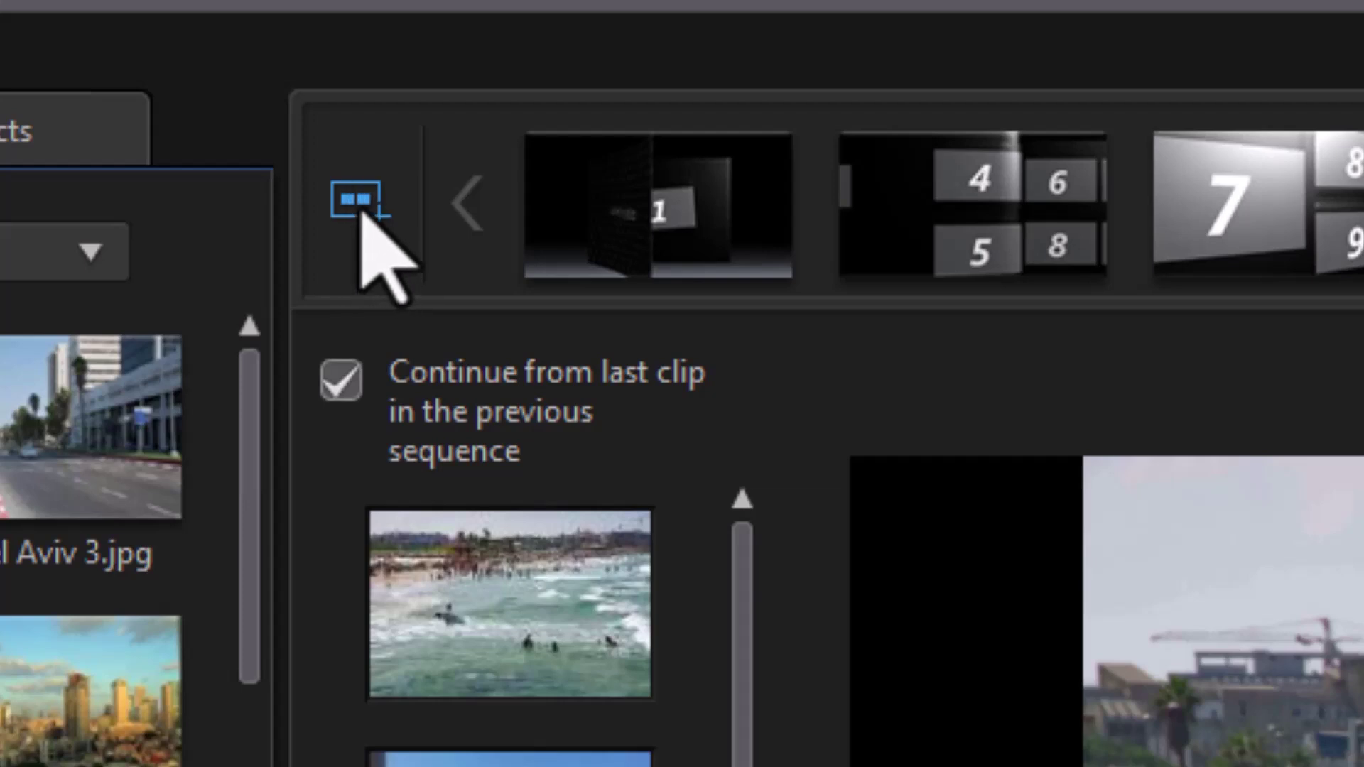
left_click(357, 202)
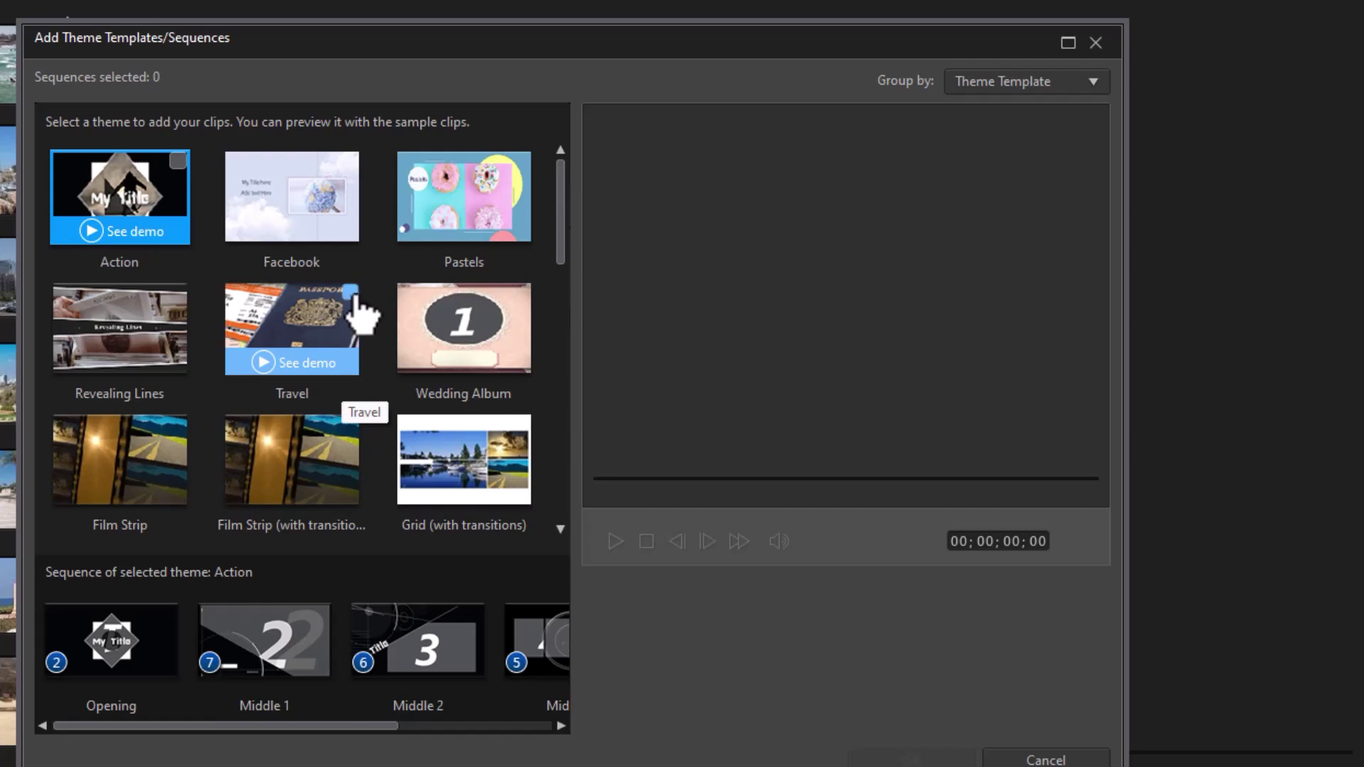
Add just the Travel theme's Opening and Closing templates from Add Theme Templates.
left_click(351, 292)
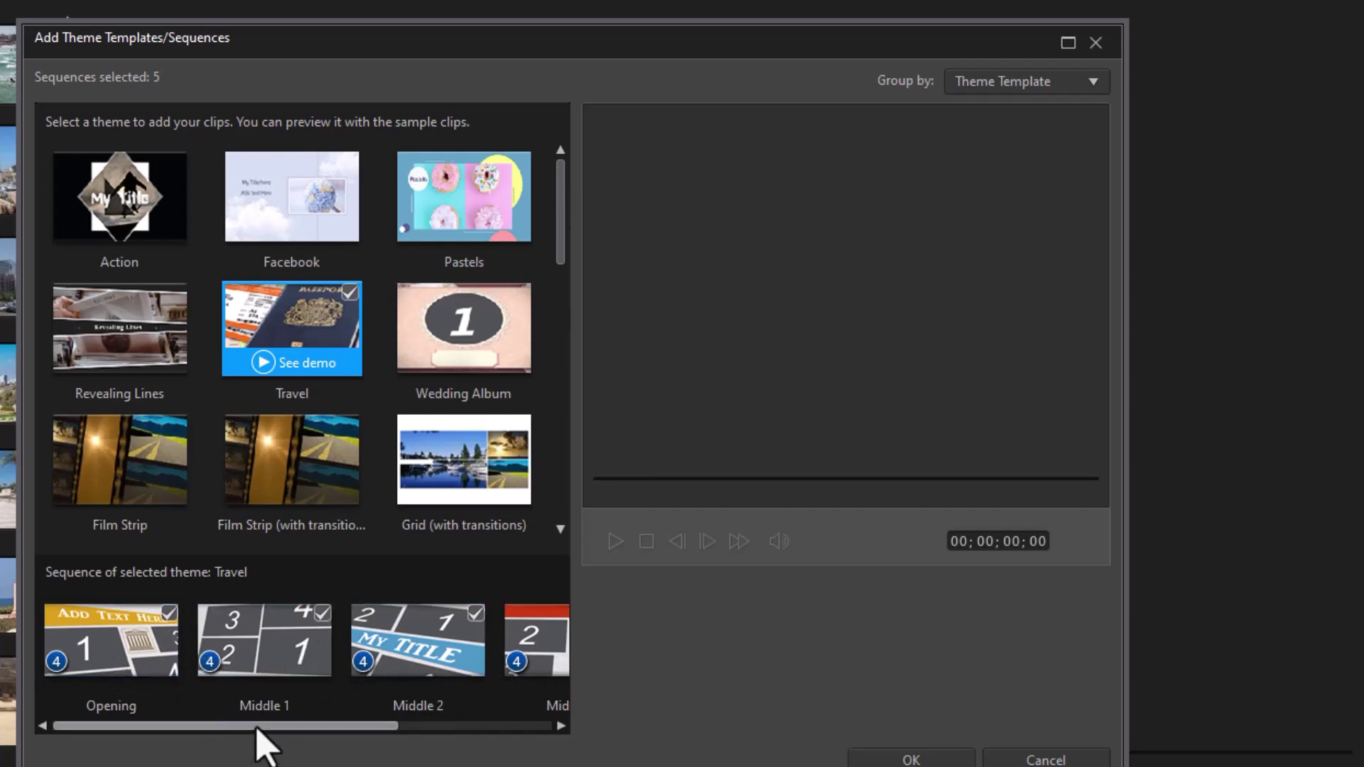
left_click_drag(262, 726, 150, 724)
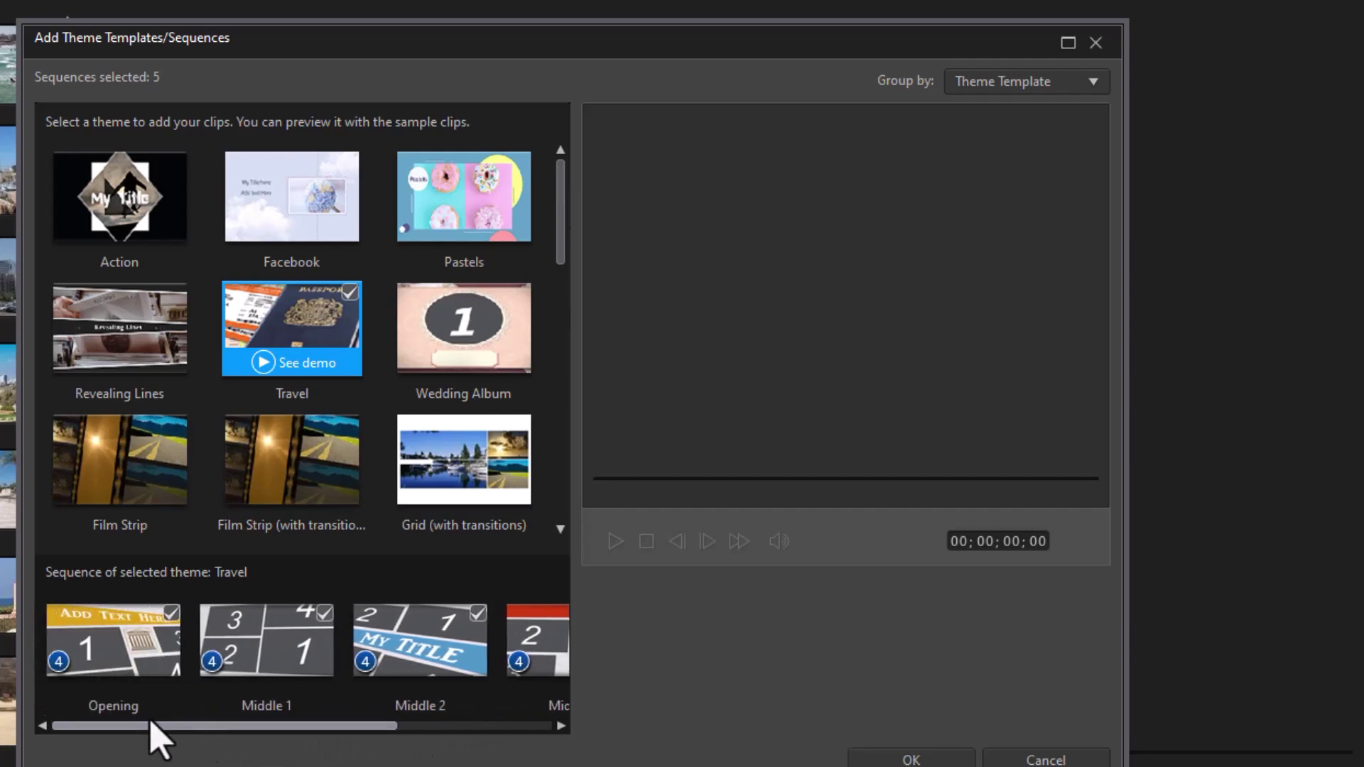
left_click(351, 292)
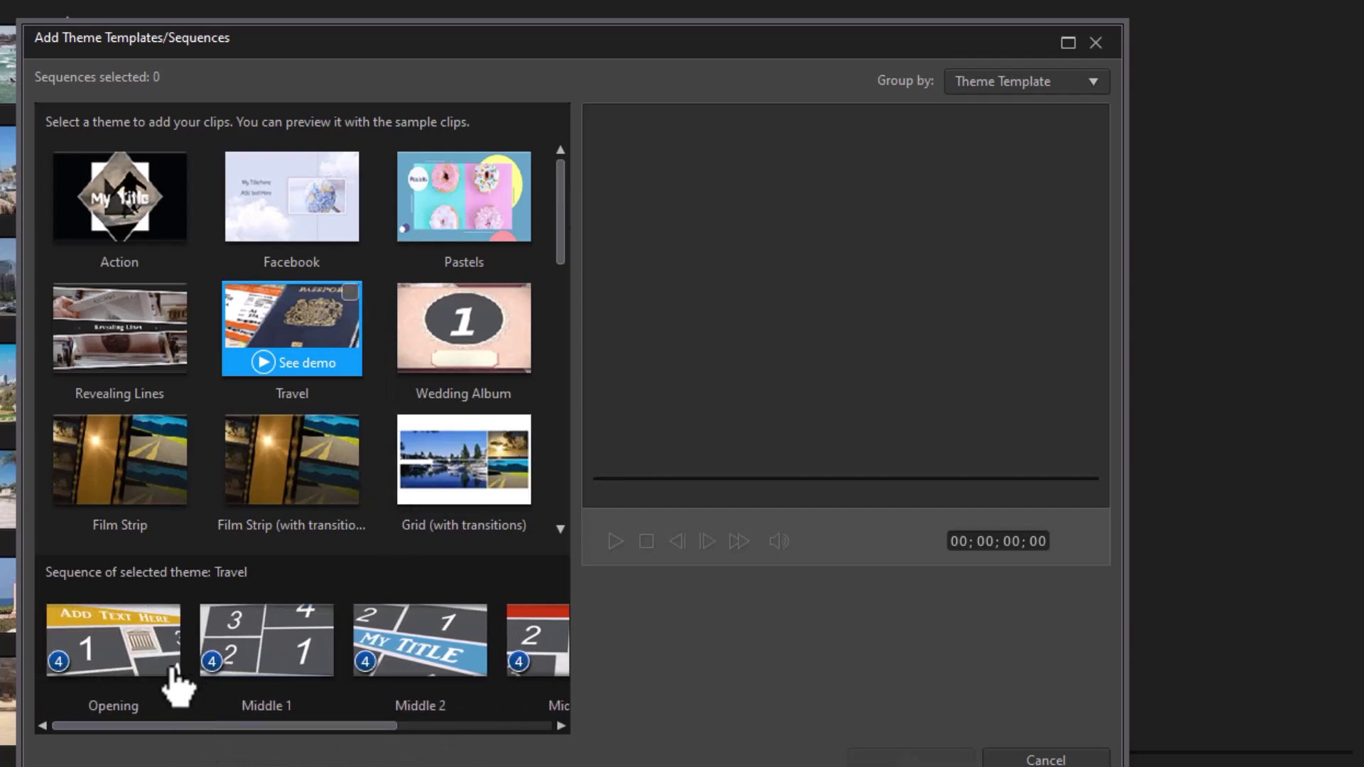
left_click(172, 611)
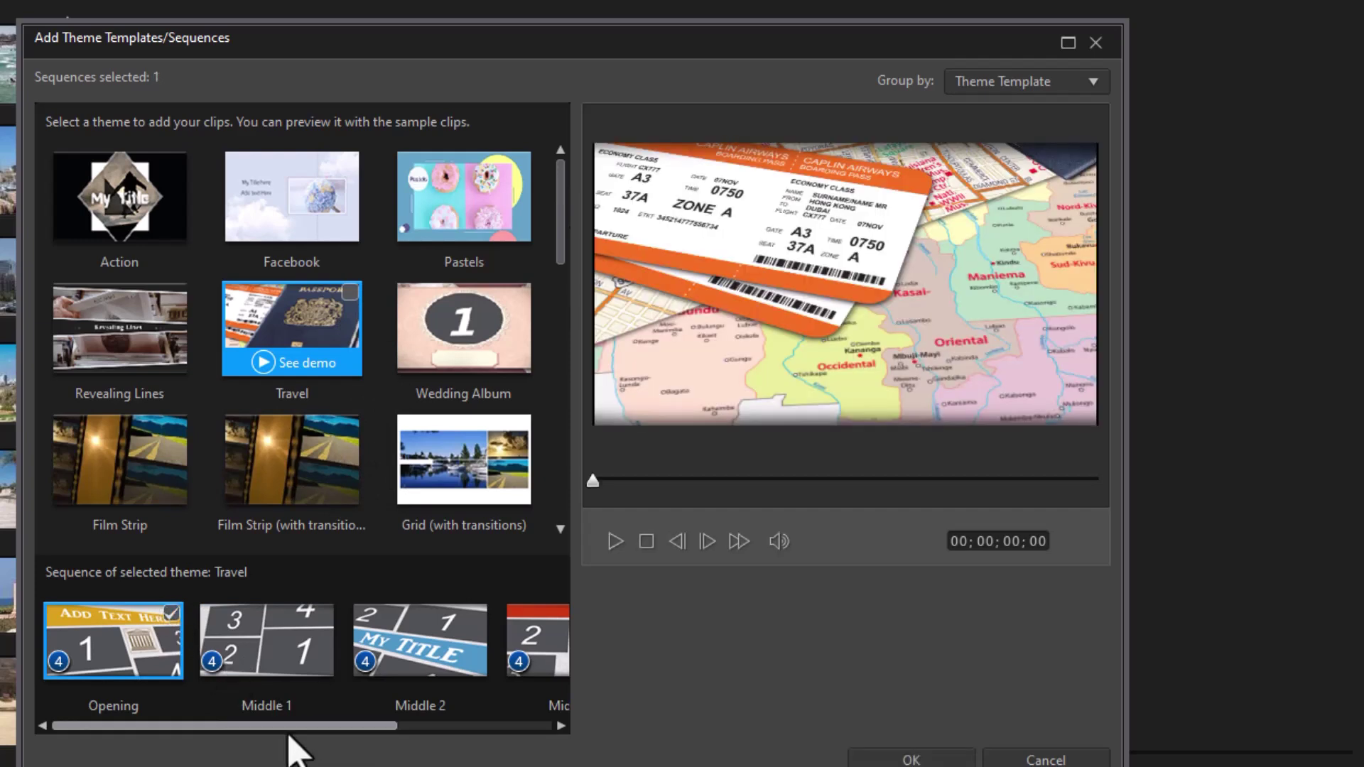
left_click_drag(289, 726, 573, 700)
mouse_move(559, 612)
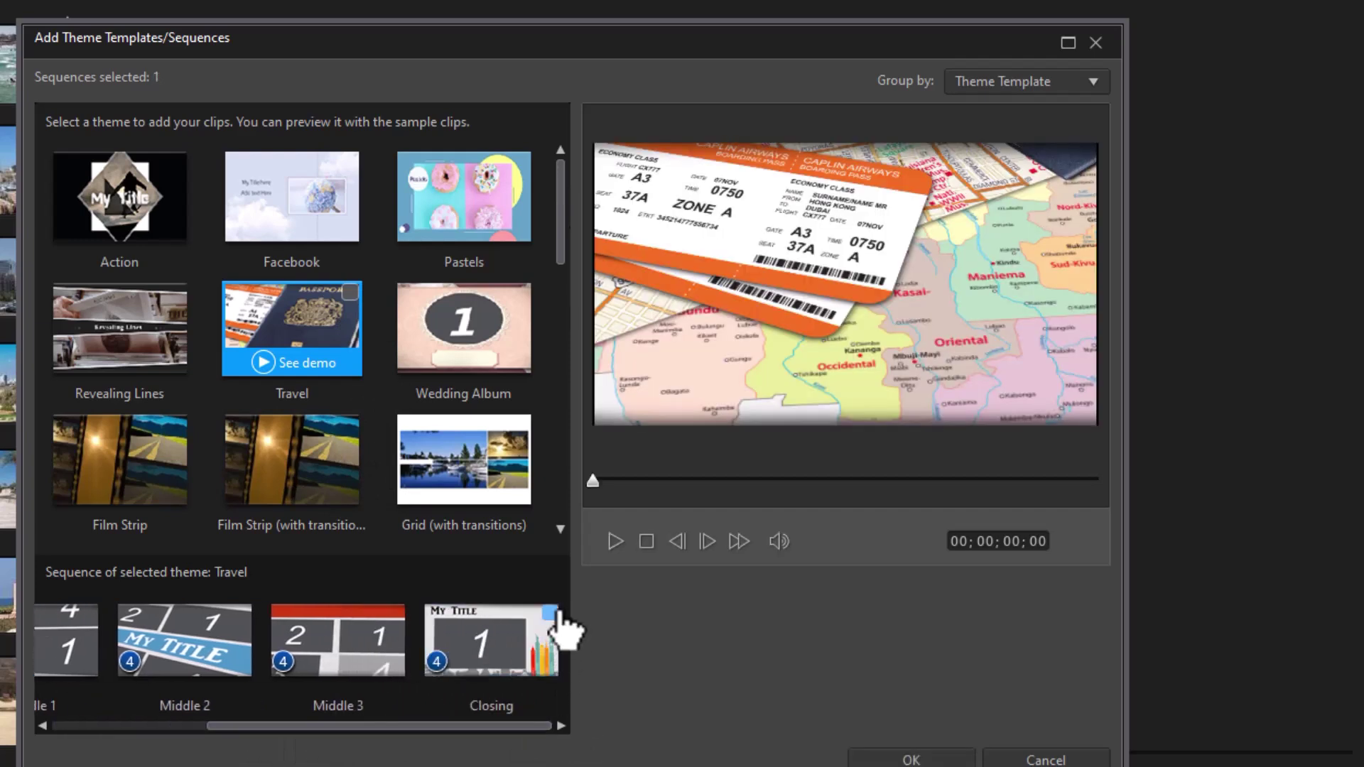
left_click(559, 614)
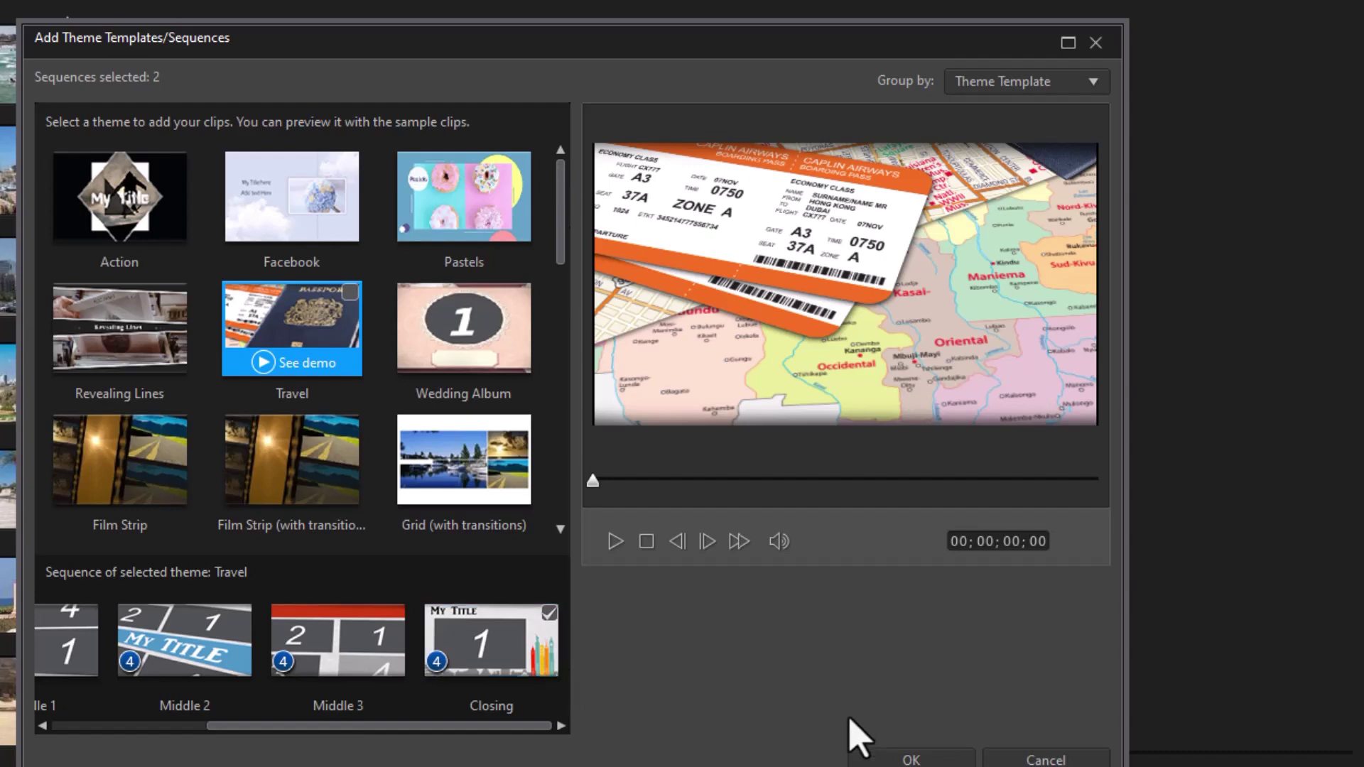
left_click(938, 758)
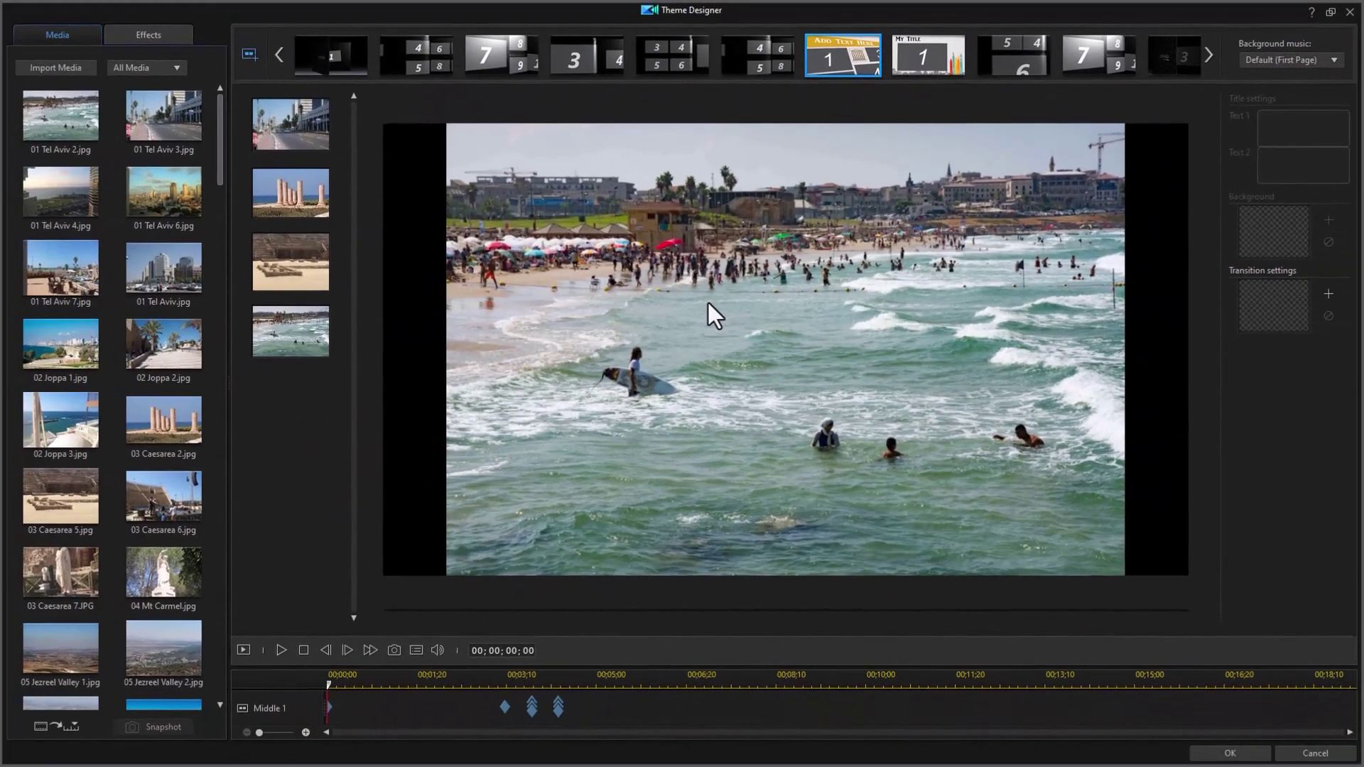
Move the Travel Opening sequence near the strip's start and the Travel Closing toward the end.
left_click(879, 61)
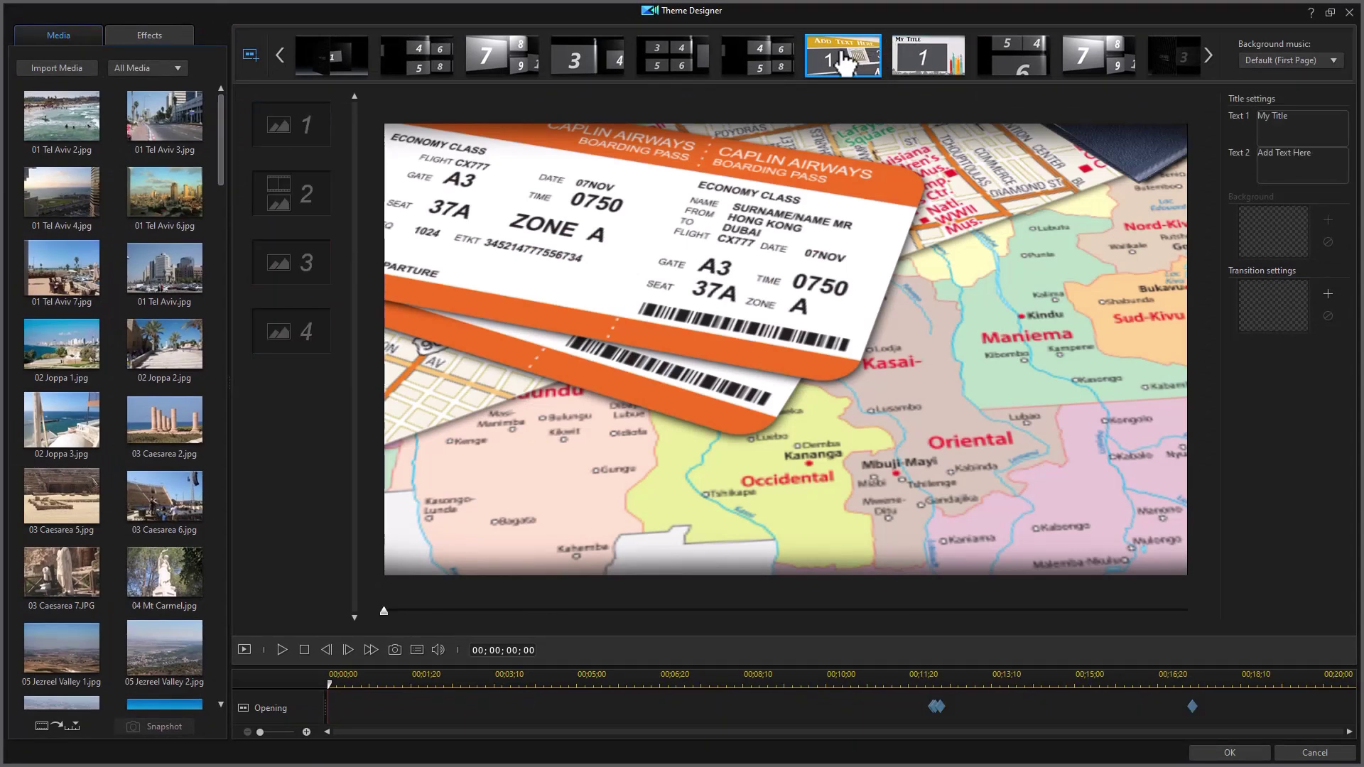
left_click_drag(846, 64, 371, 79)
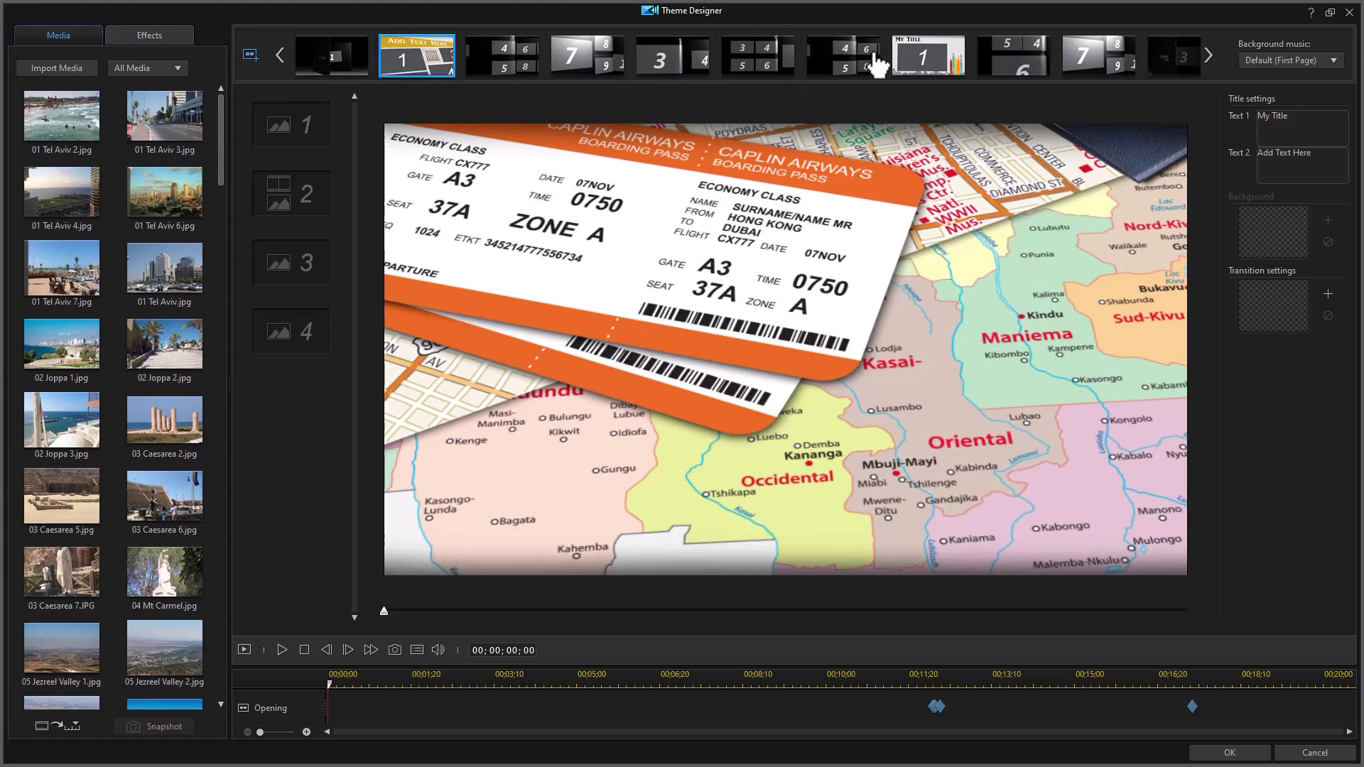
left_click_drag(930, 63, 1177, 71)
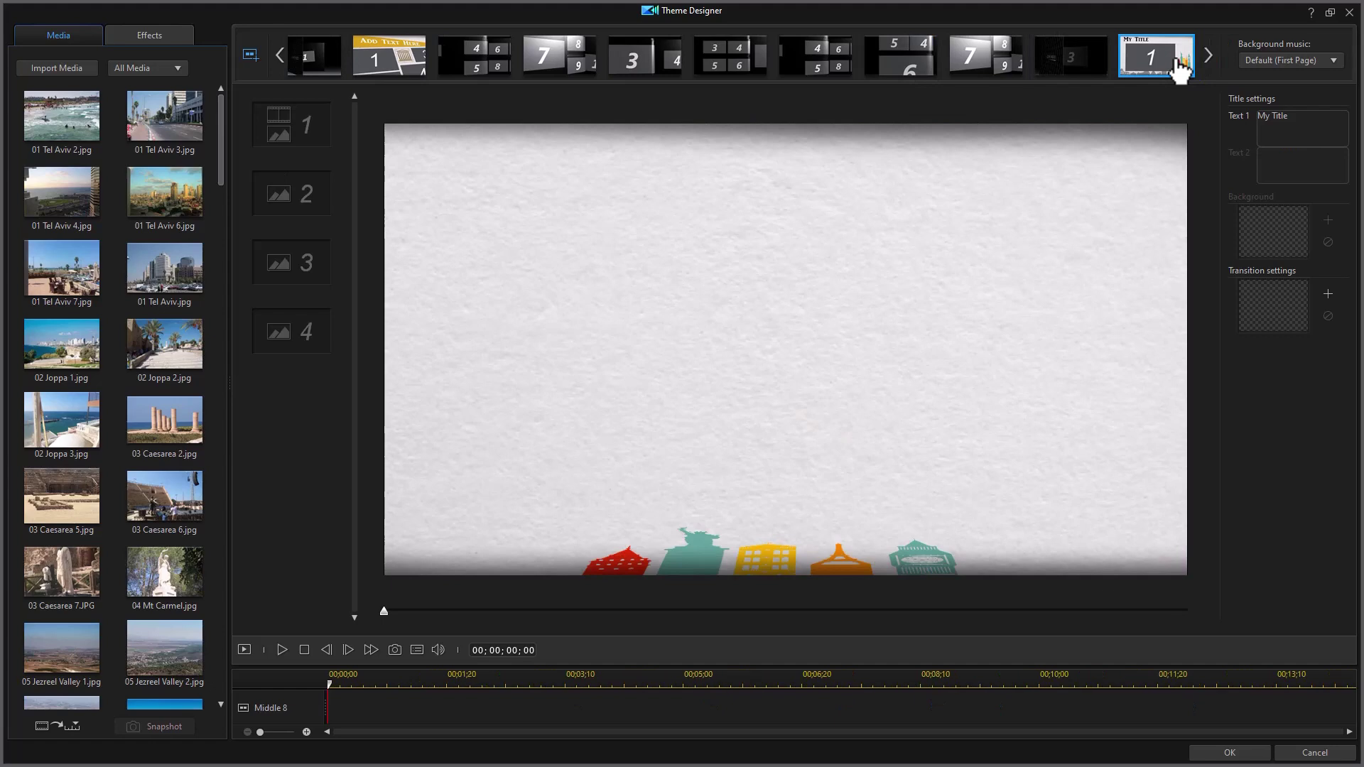
Delete the dark 'The End' closing template and the LOVE ALBUM opening template.
left_click(1080, 71)
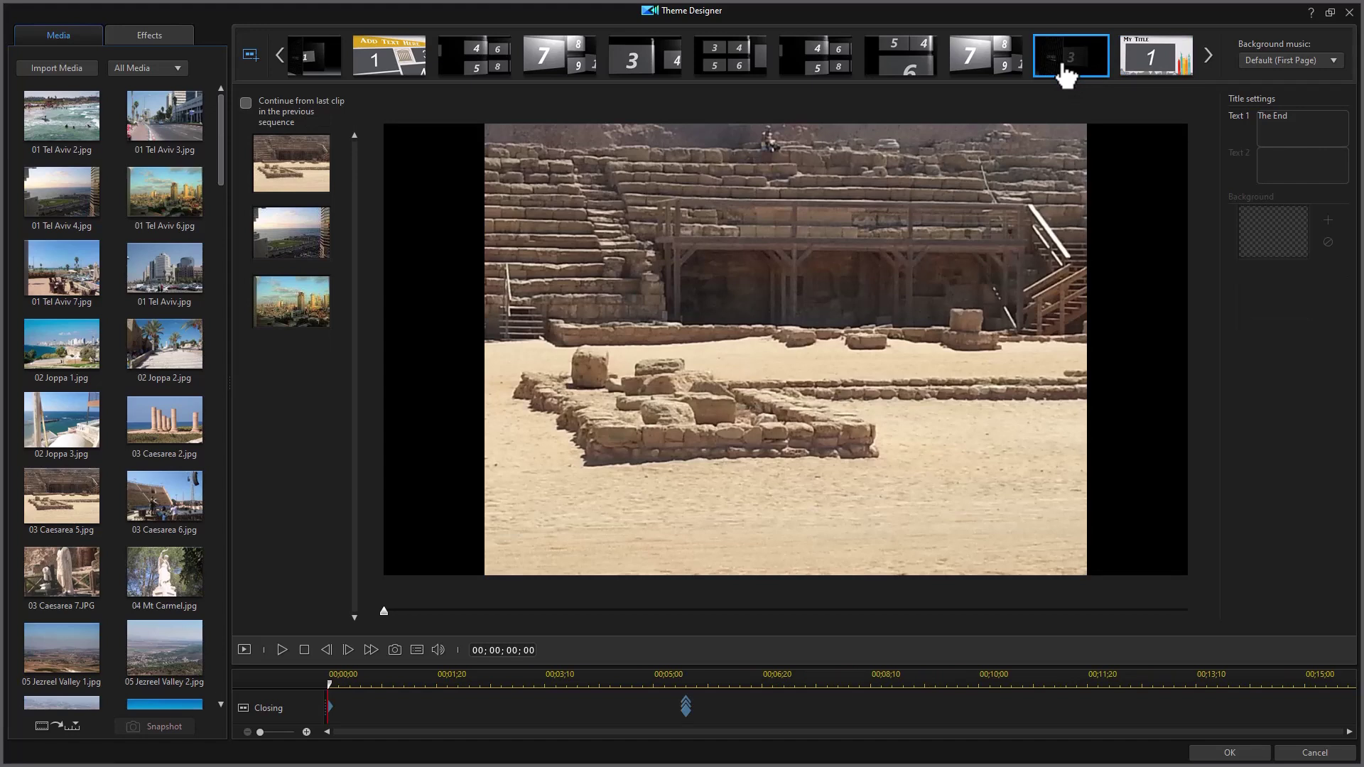
key("Delete")
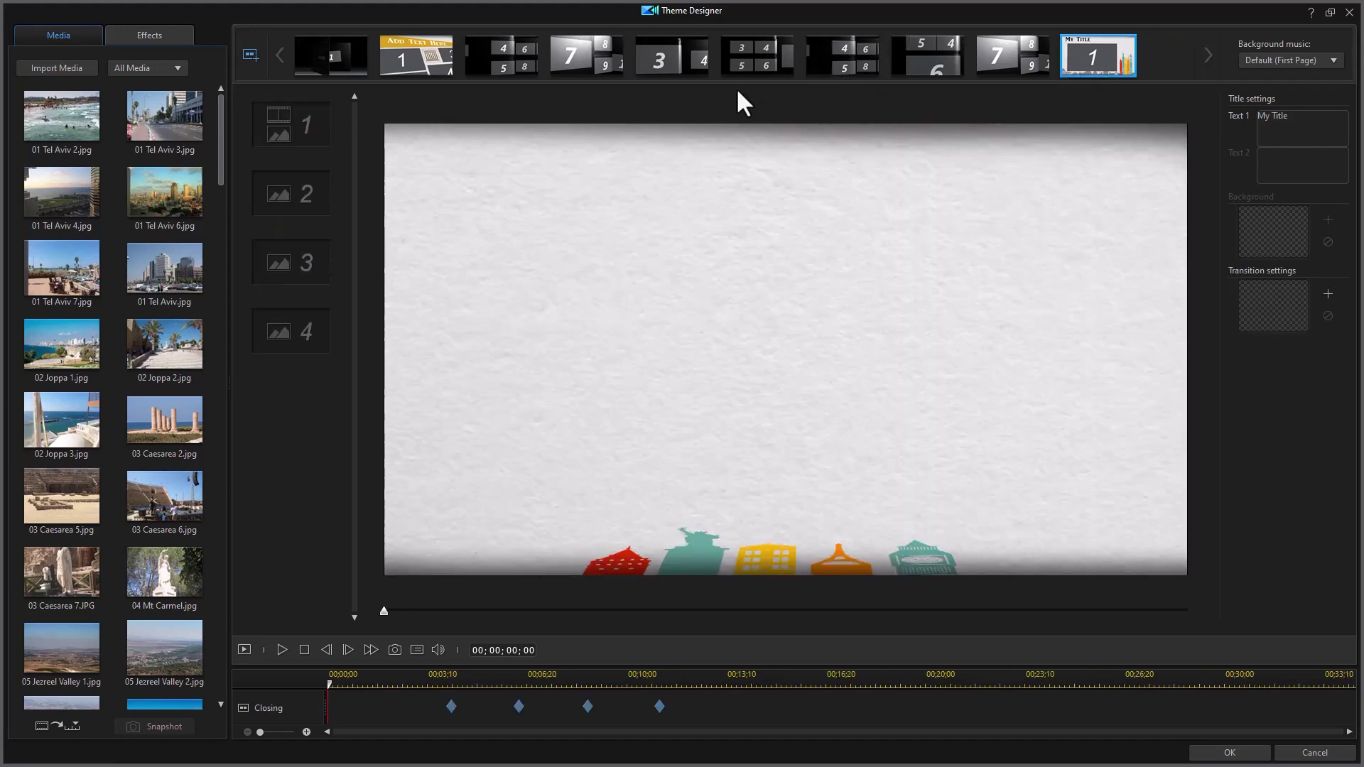
left_click(325, 65)
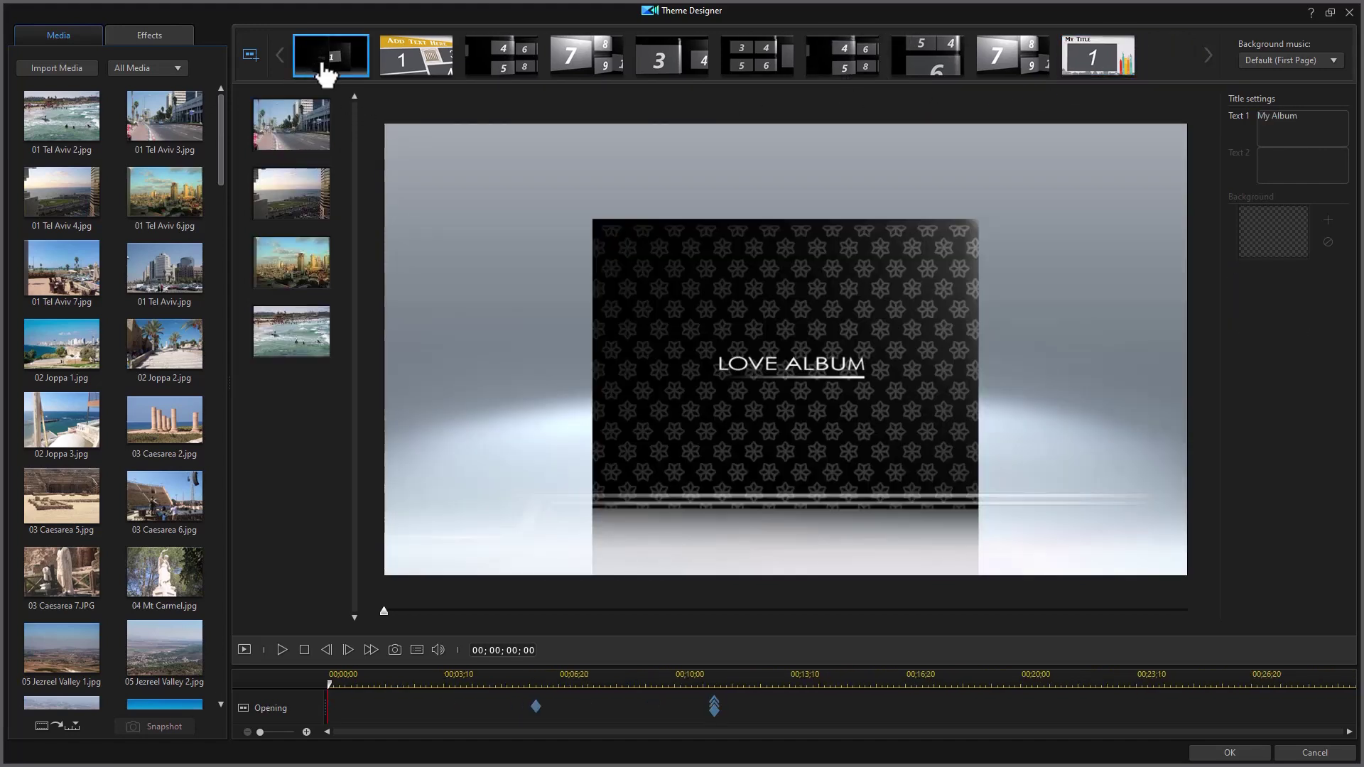
key("Delete")
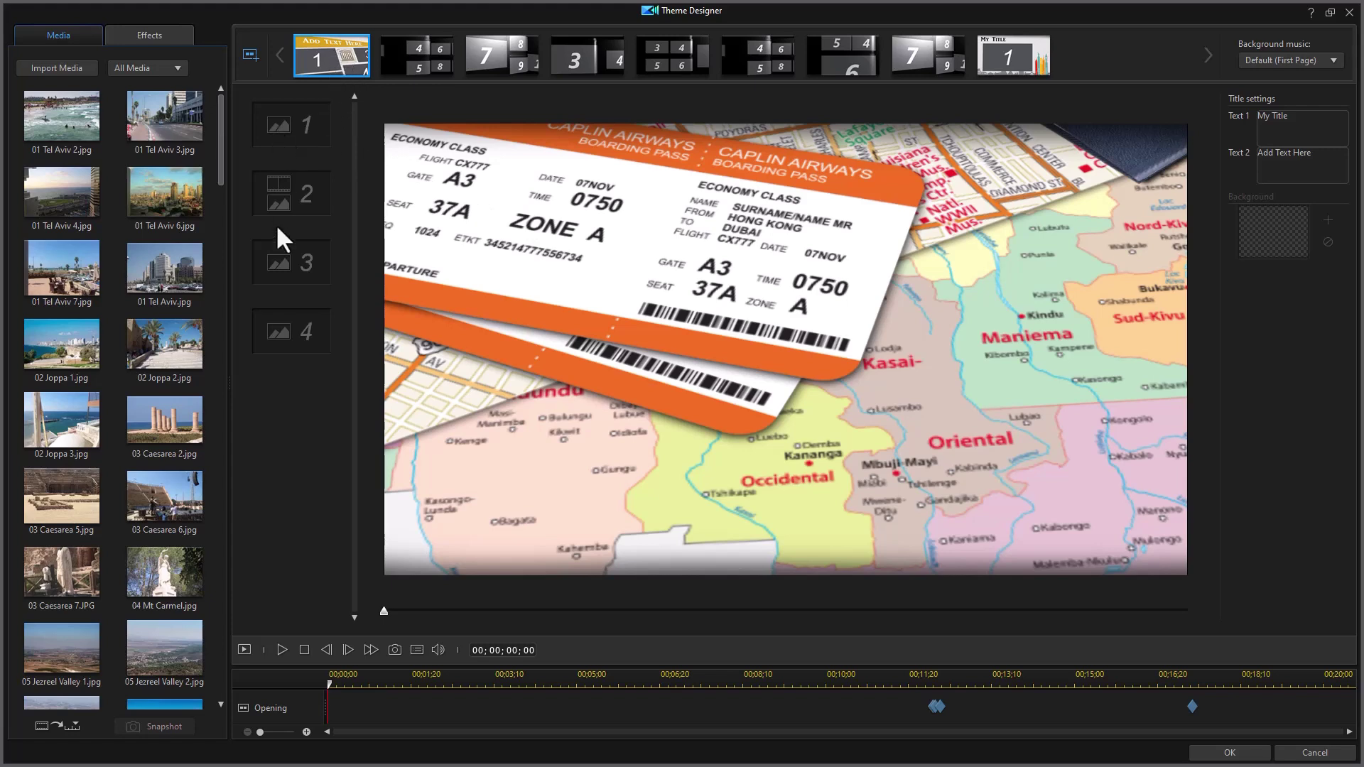
Drop 02 Joppa 2, 03 Caesarea 2 and 03 Caesarea 6 into opening photo slots 1–3.
left_click_drag(170, 359, 274, 137)
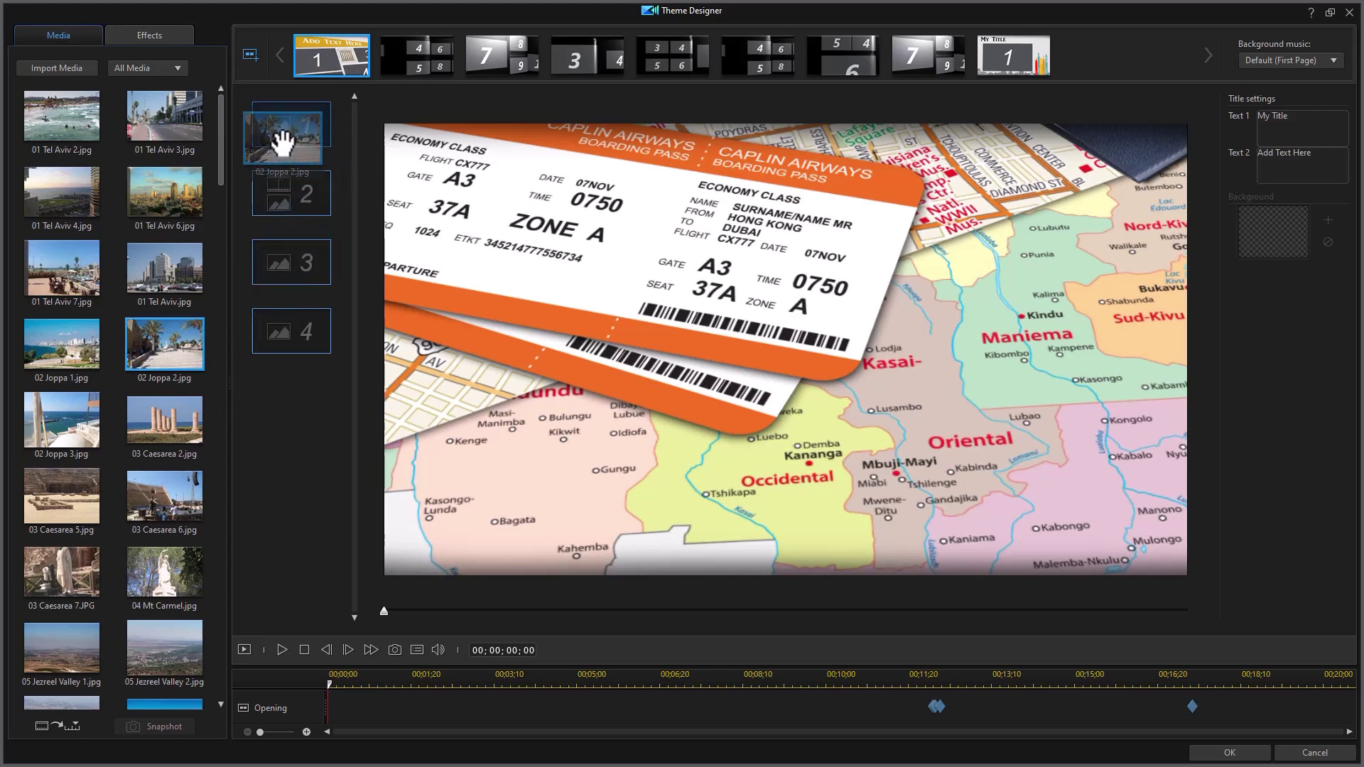
left_click_drag(186, 444, 287, 281)
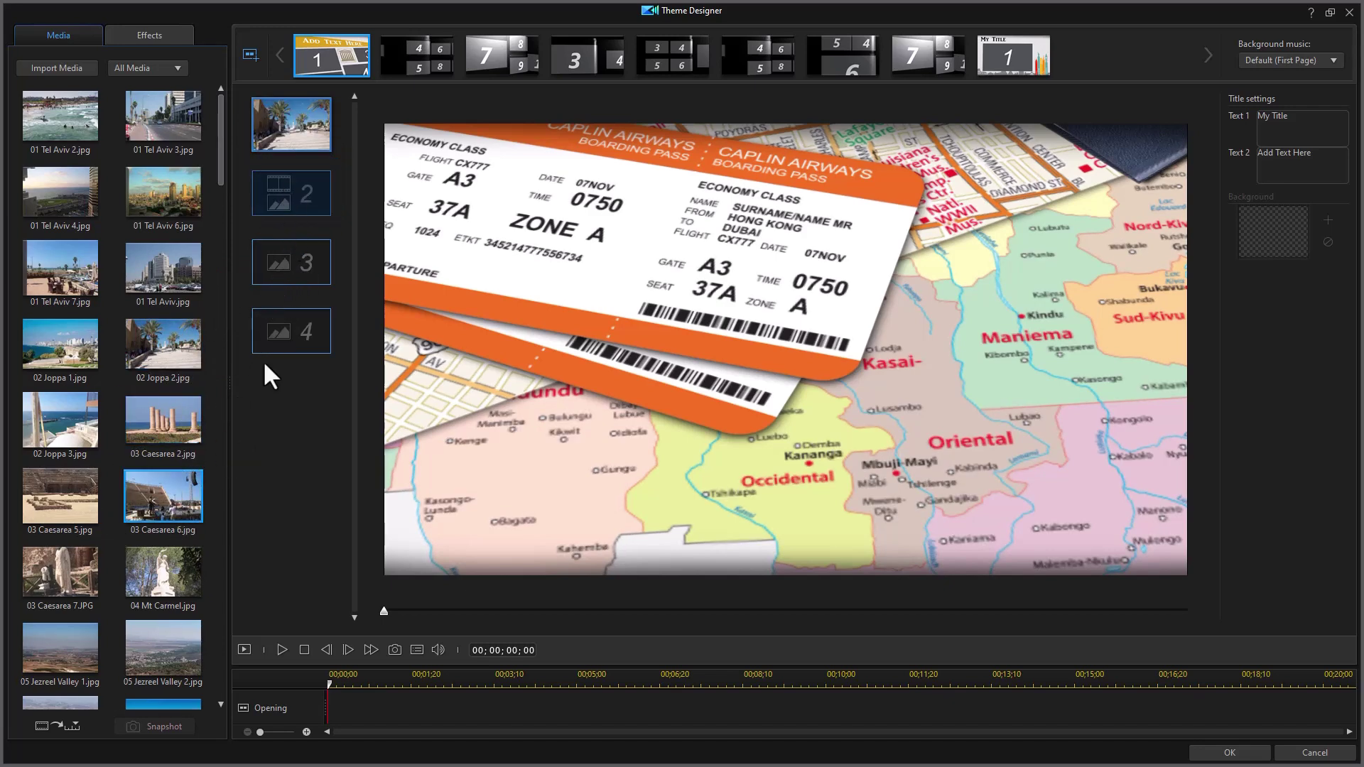
left_click_drag(163, 589, 275, 305)
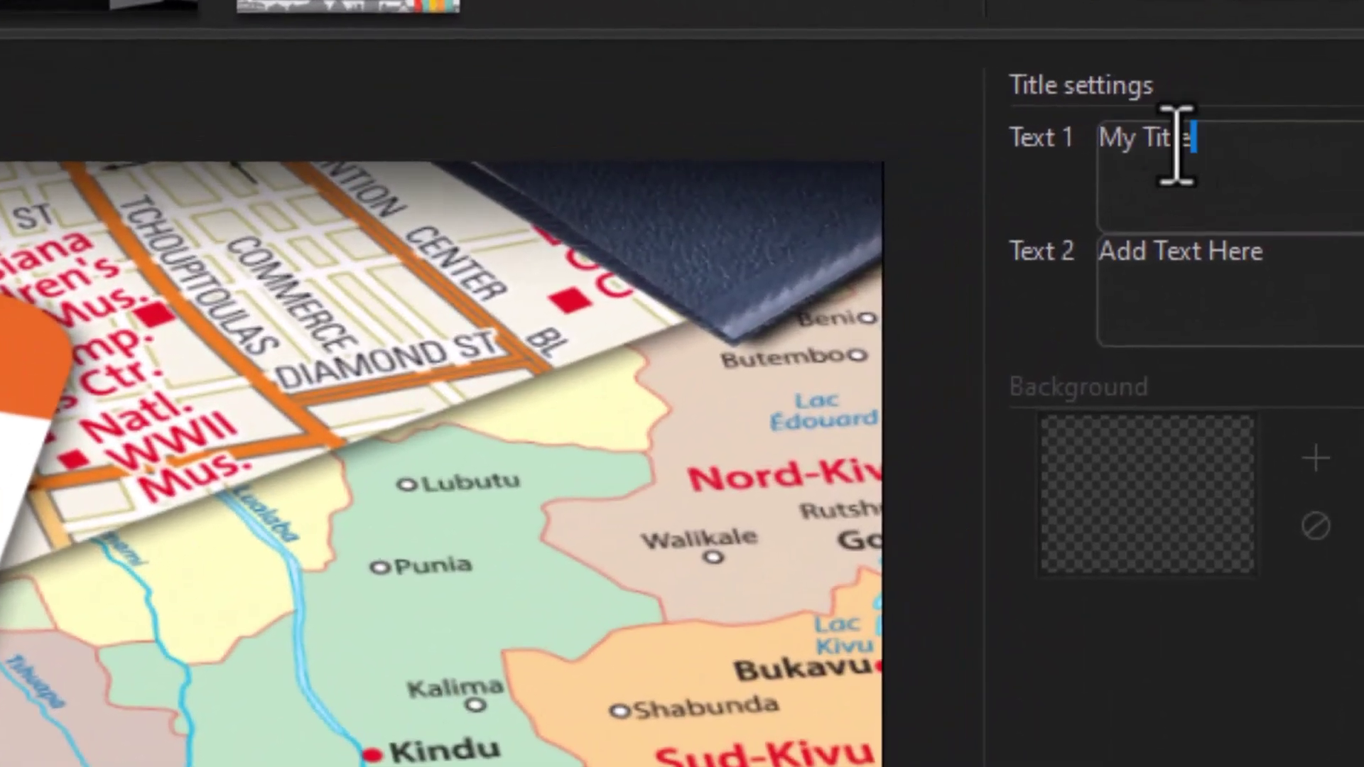
Replace the opening titles with 'Vacation' for Text 1 and 'Welcome' for Text 2.
left_click_drag(1283, 118, 1236, 110)
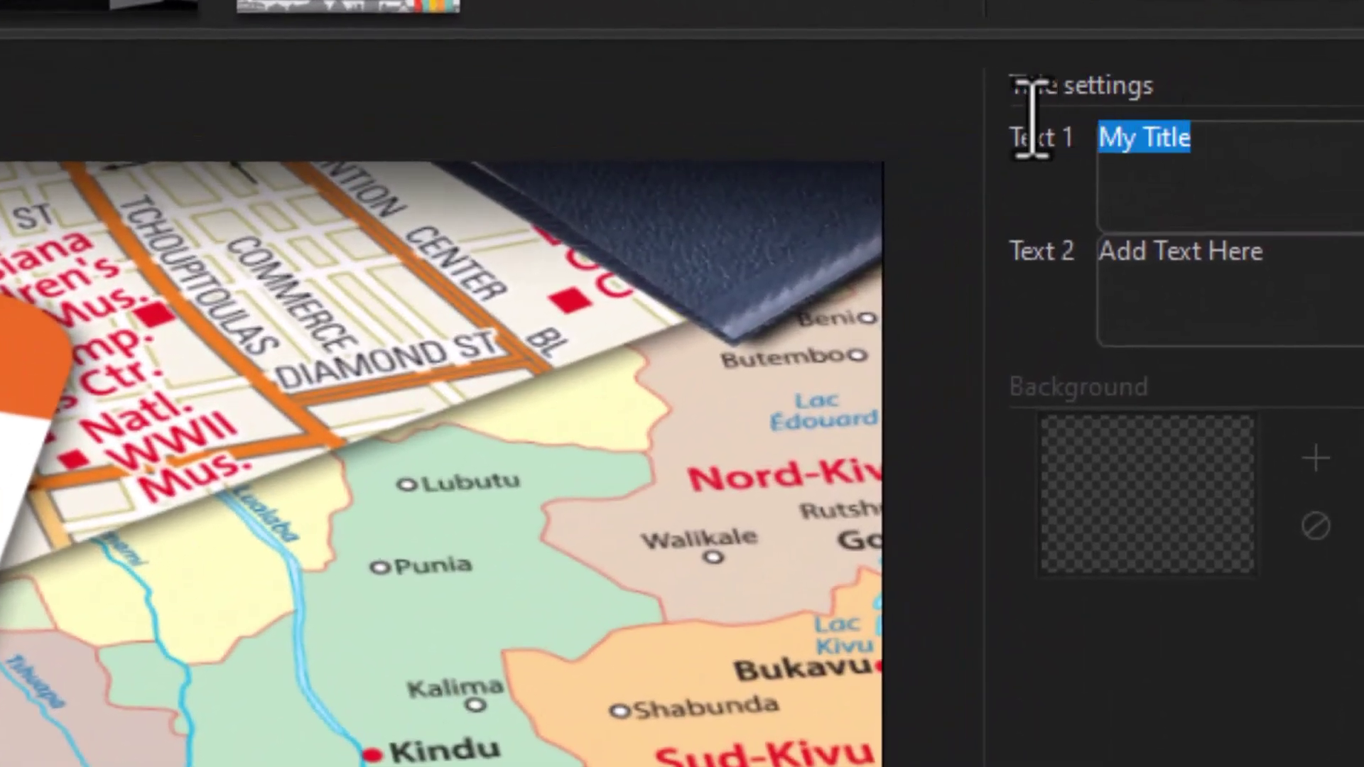
type("M")
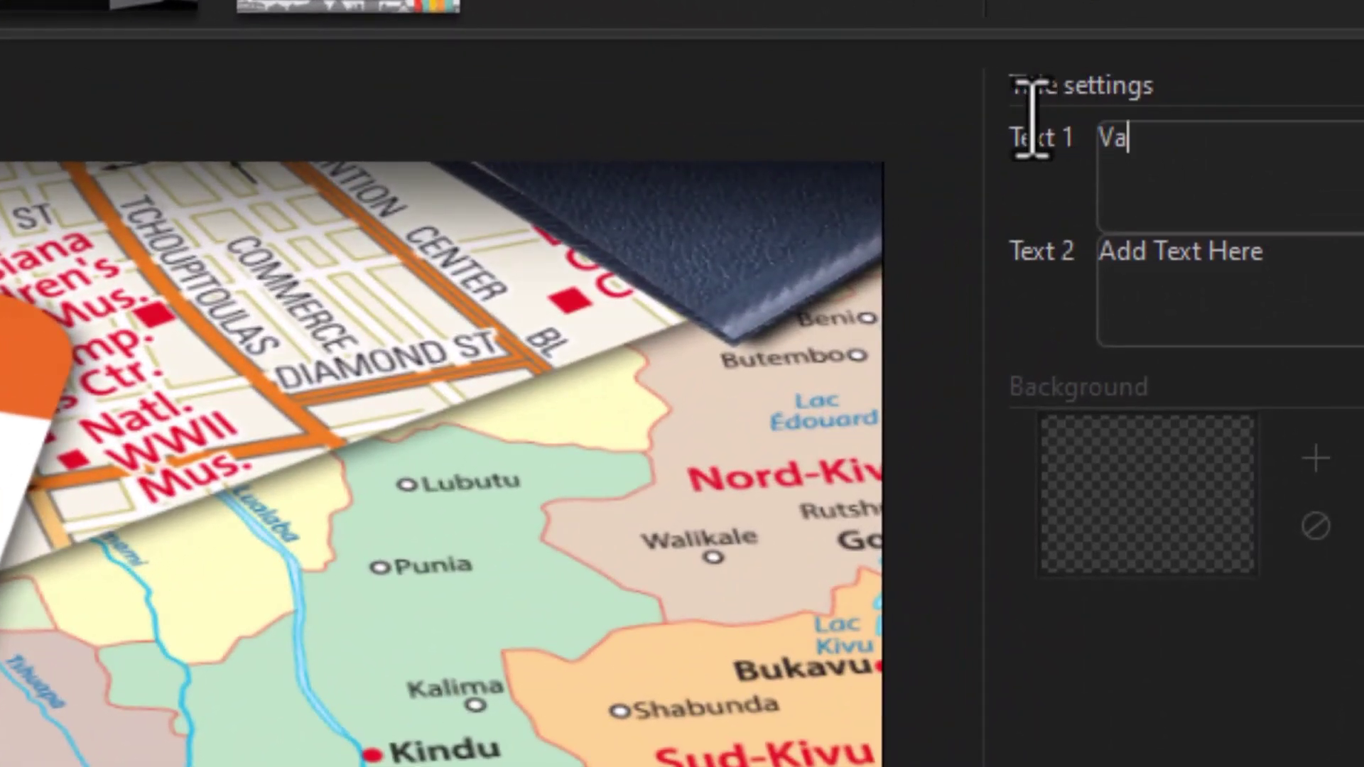
type("acation")
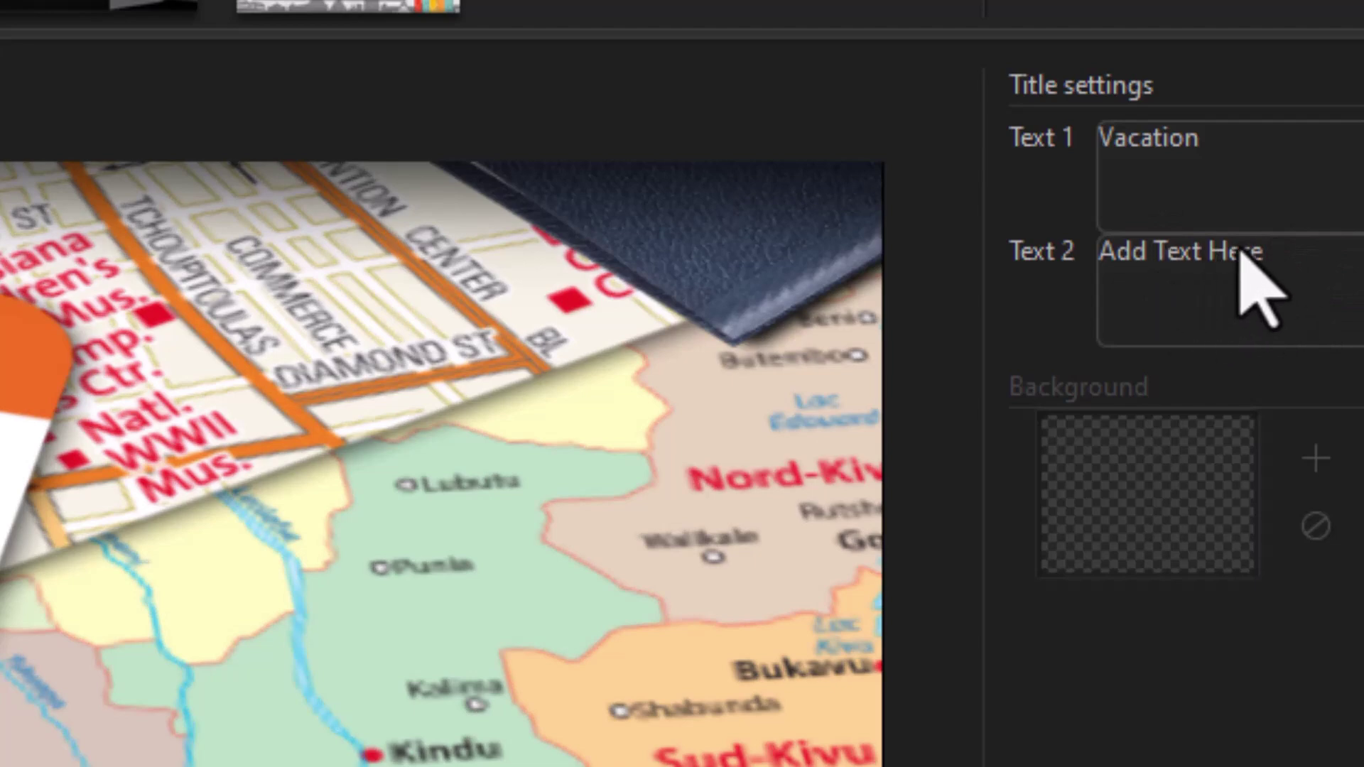
double_click(1217, 256)
triple_click(1217, 254)
type("Welc")
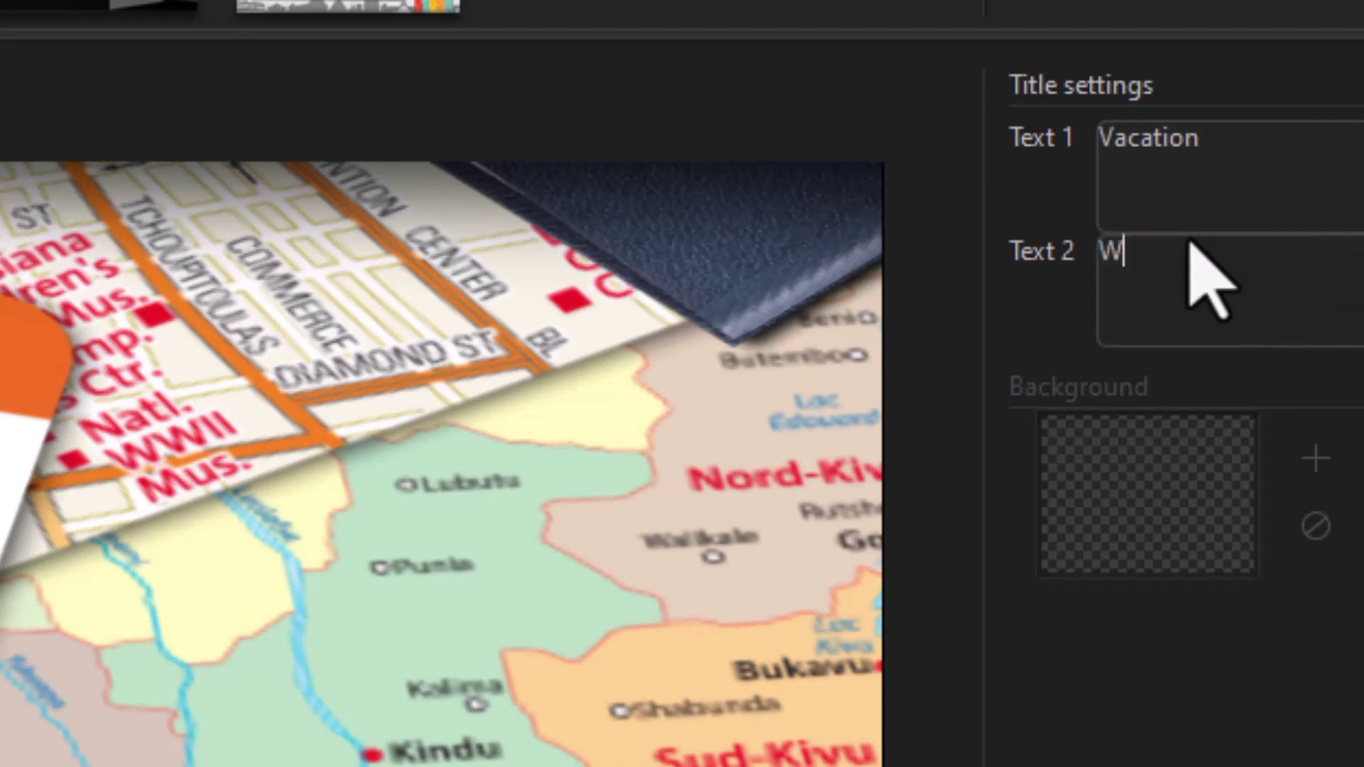
type("ome")
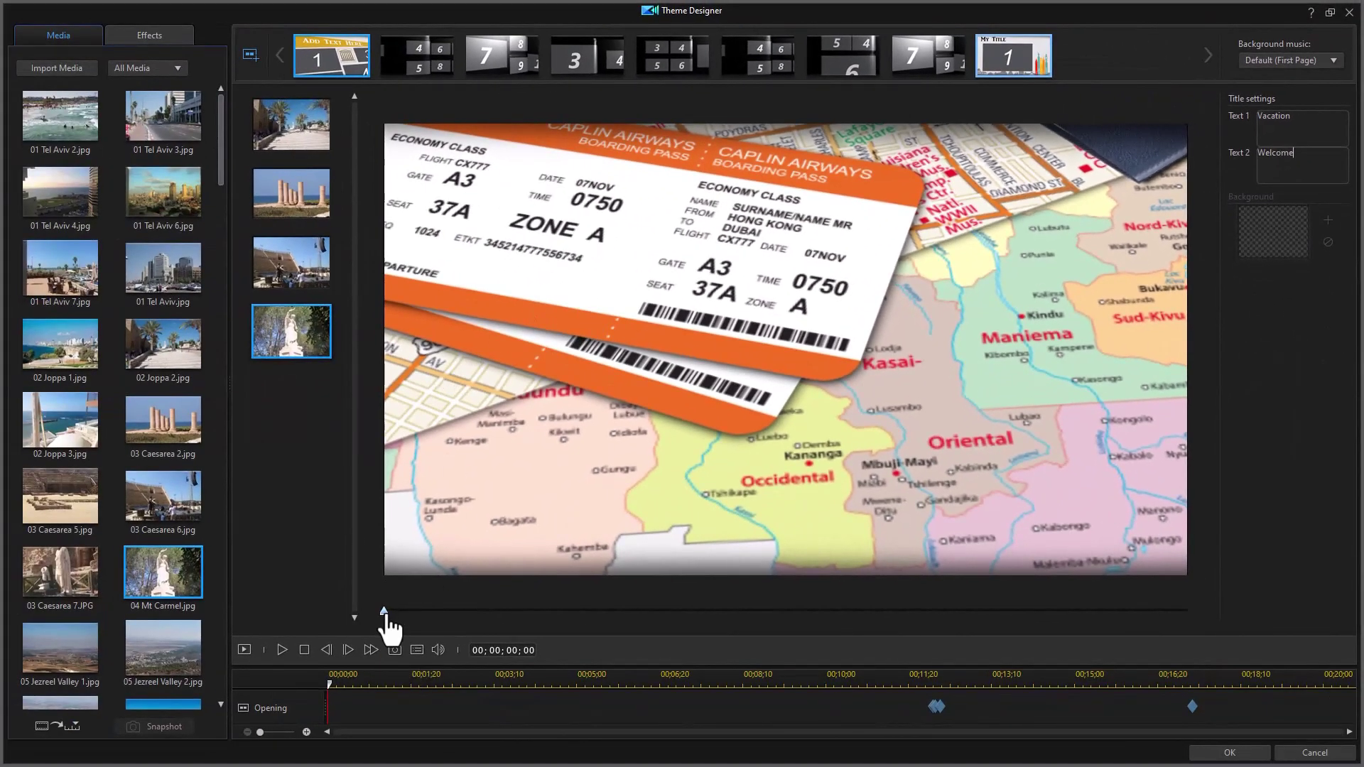
left_click(282, 650)
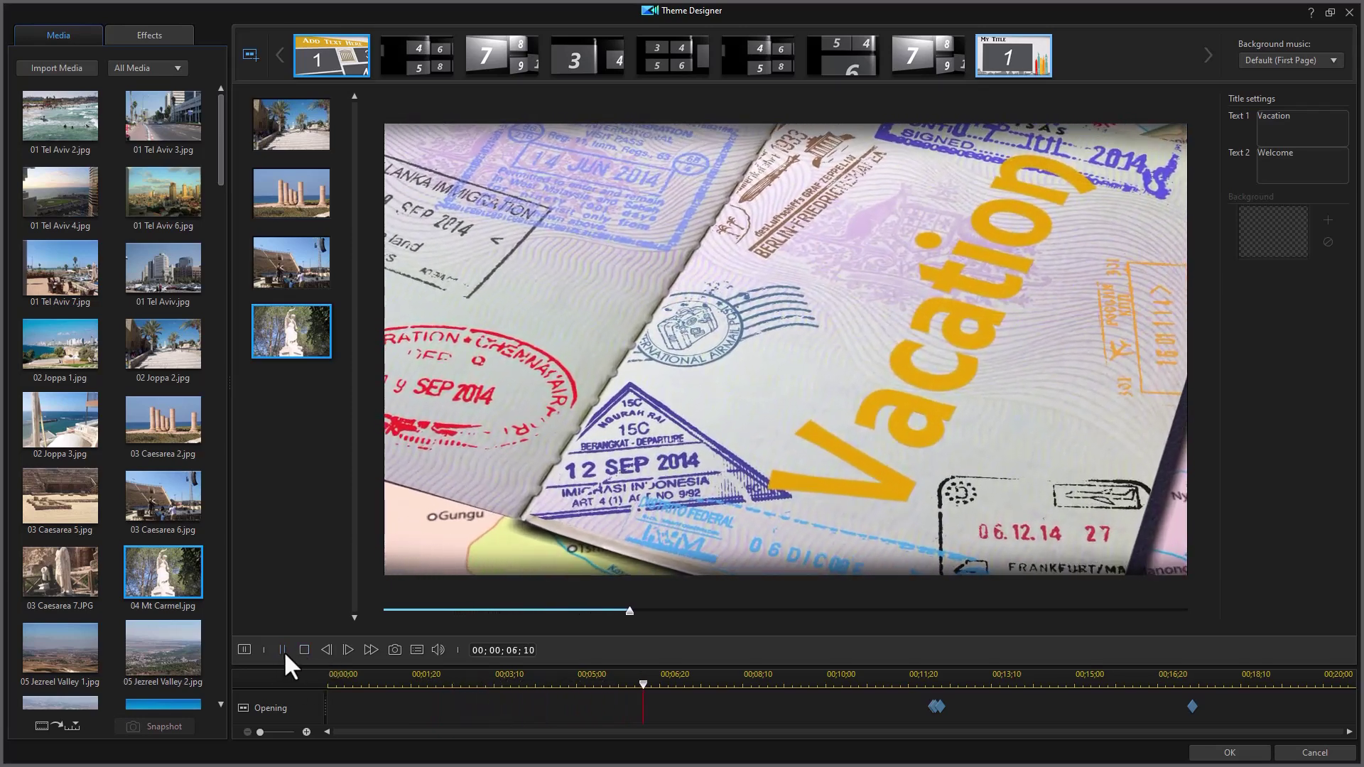
left_click(284, 651)
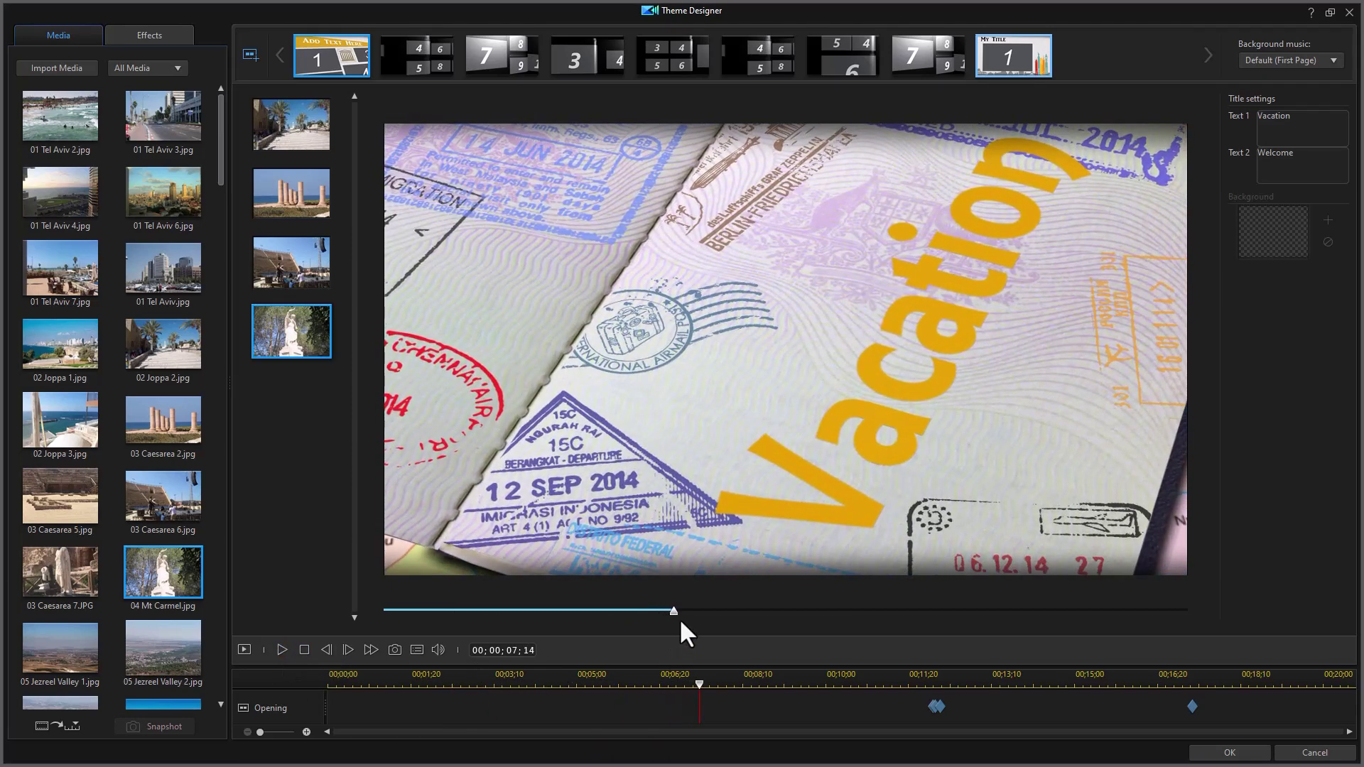
left_click_drag(670, 612, 1073, 587)
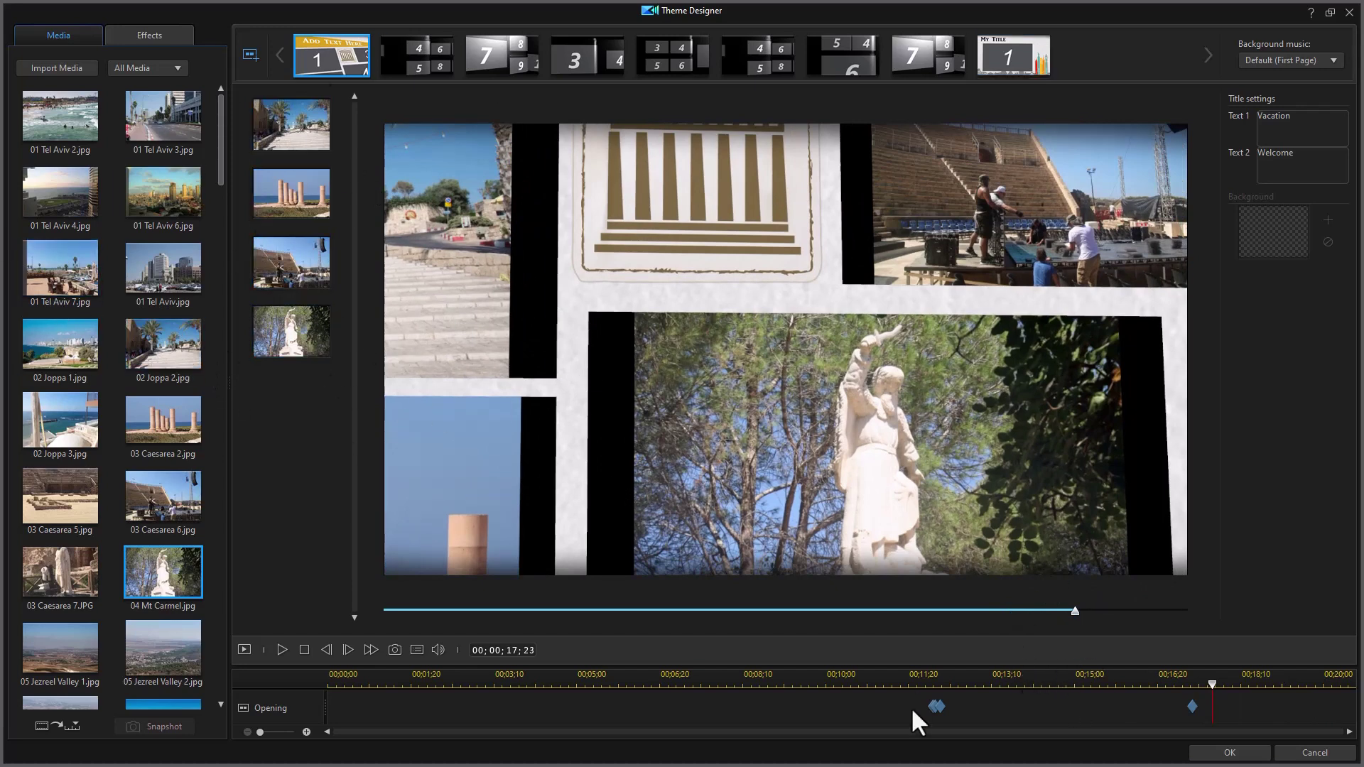
left_click(1028, 64)
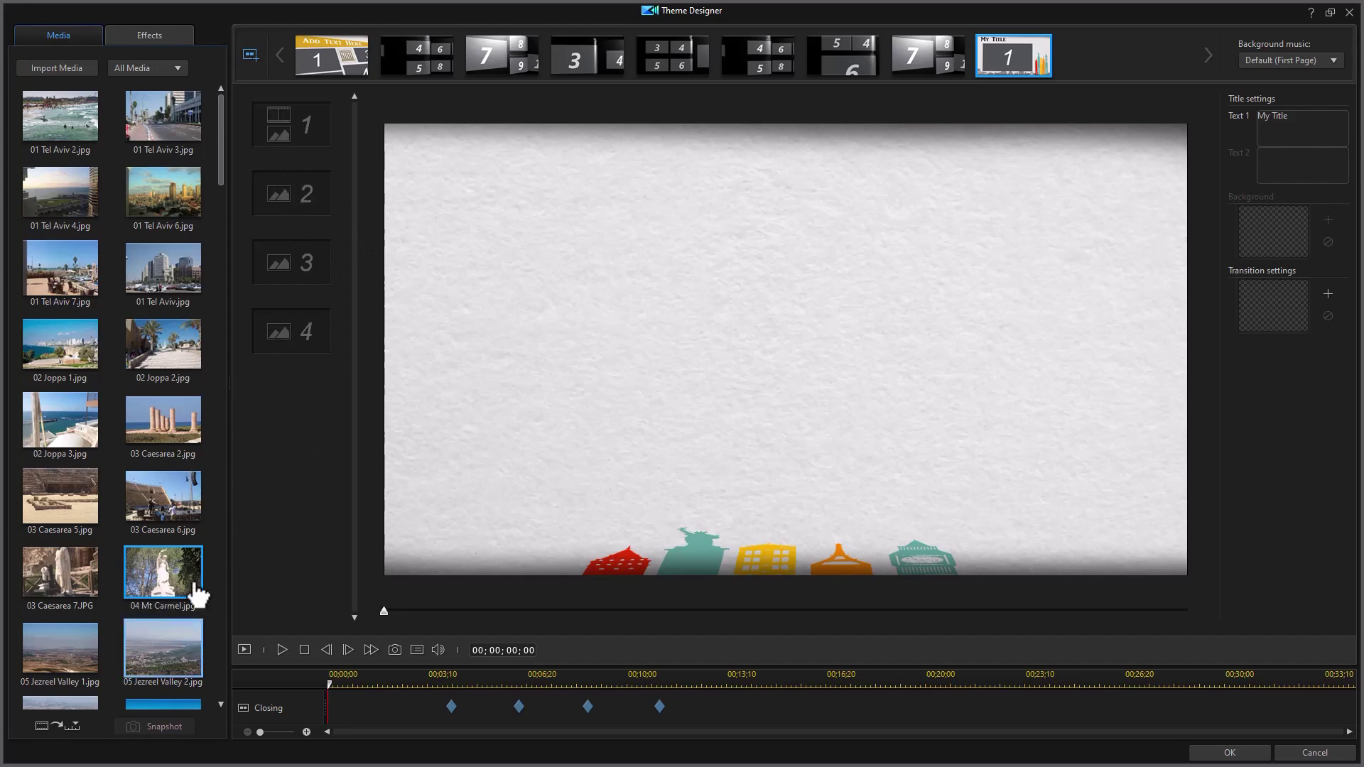
Fill closing slots 1–4 with 15 Tel Dan 1, 15 Tel Dan 4, 16 Nazareth 1 and Mt Precipice 4.
left_click_drag(223, 142, 195, 365)
left_click_drag(147, 302, 284, 138)
left_click_drag(202, 374, 291, 194)
left_click_drag(171, 487, 283, 265)
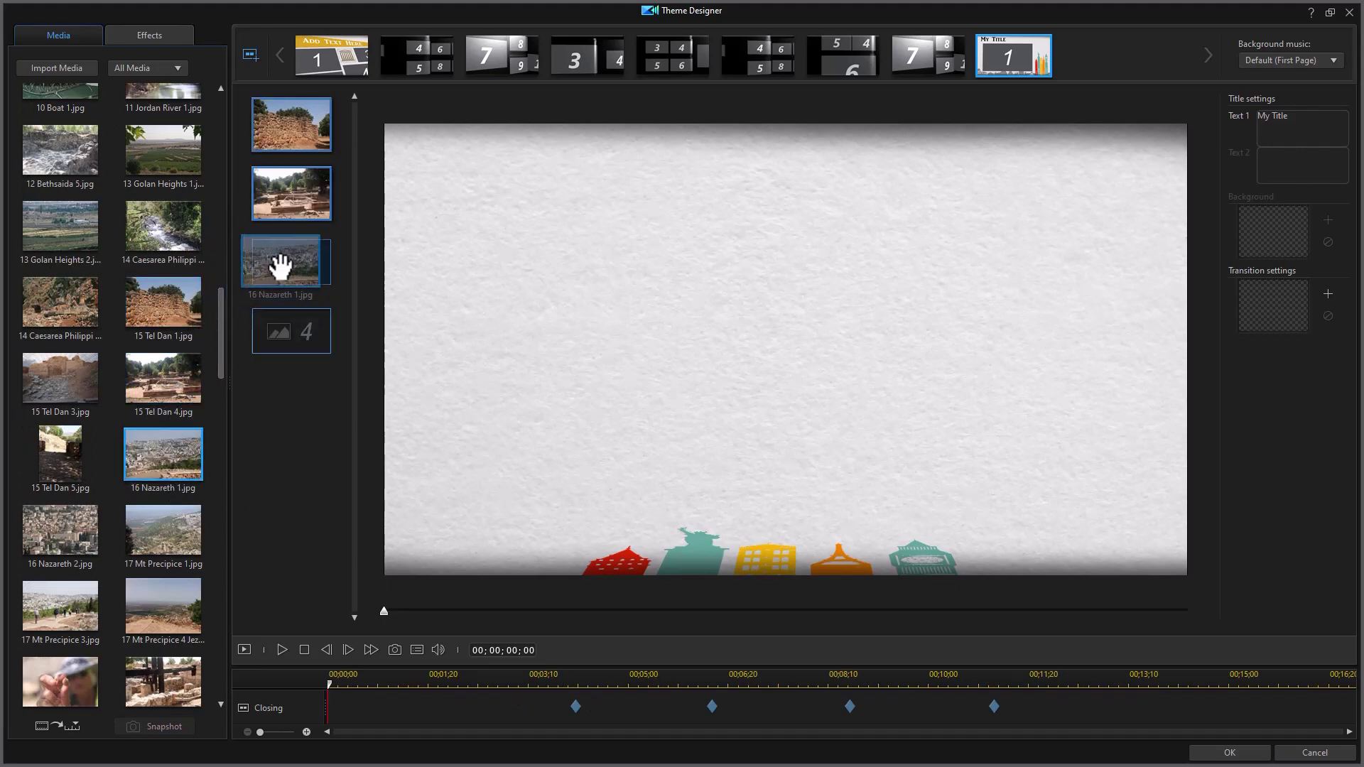
left_click_drag(171, 612, 287, 334)
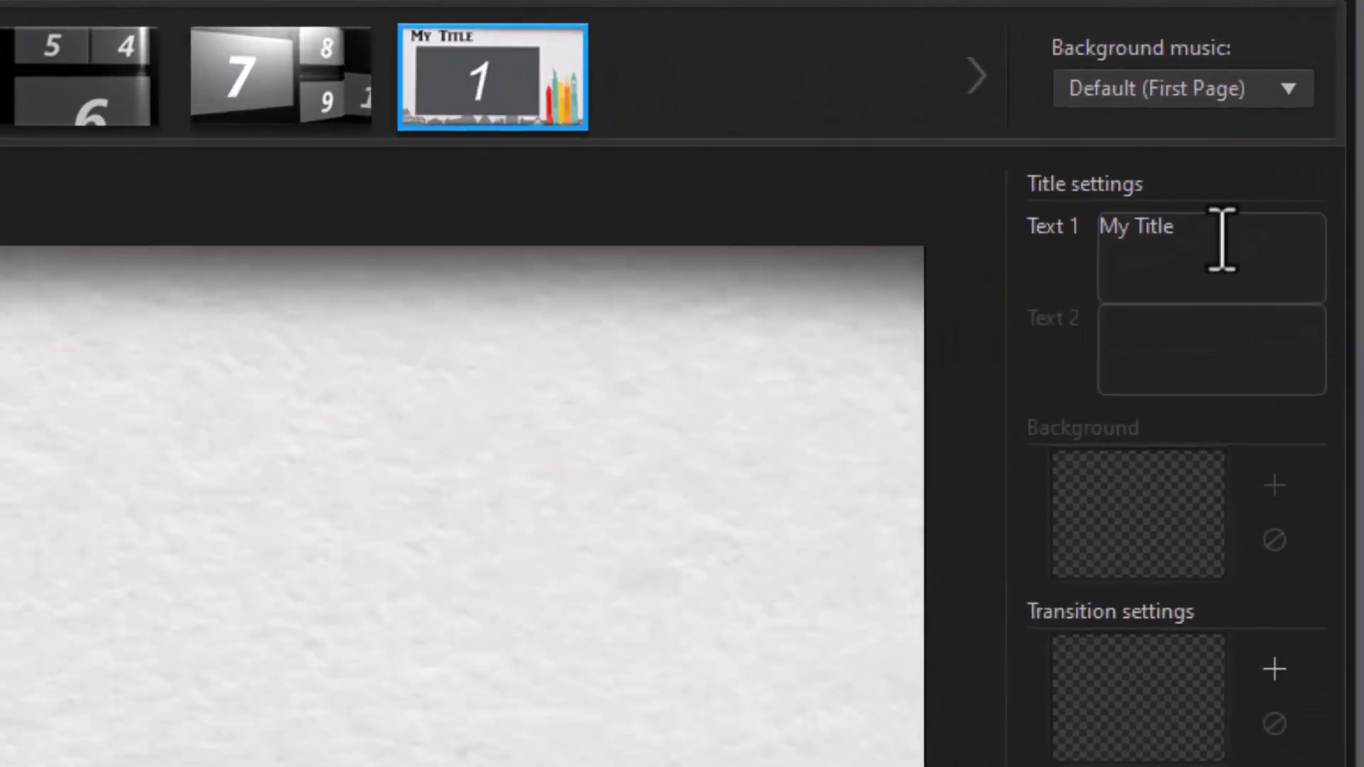
Retitle the closing sequence's Text 1 to 'Good Bye' and scrub the preview to check it.
left_click_drag(1306, 119, 1258, 114)
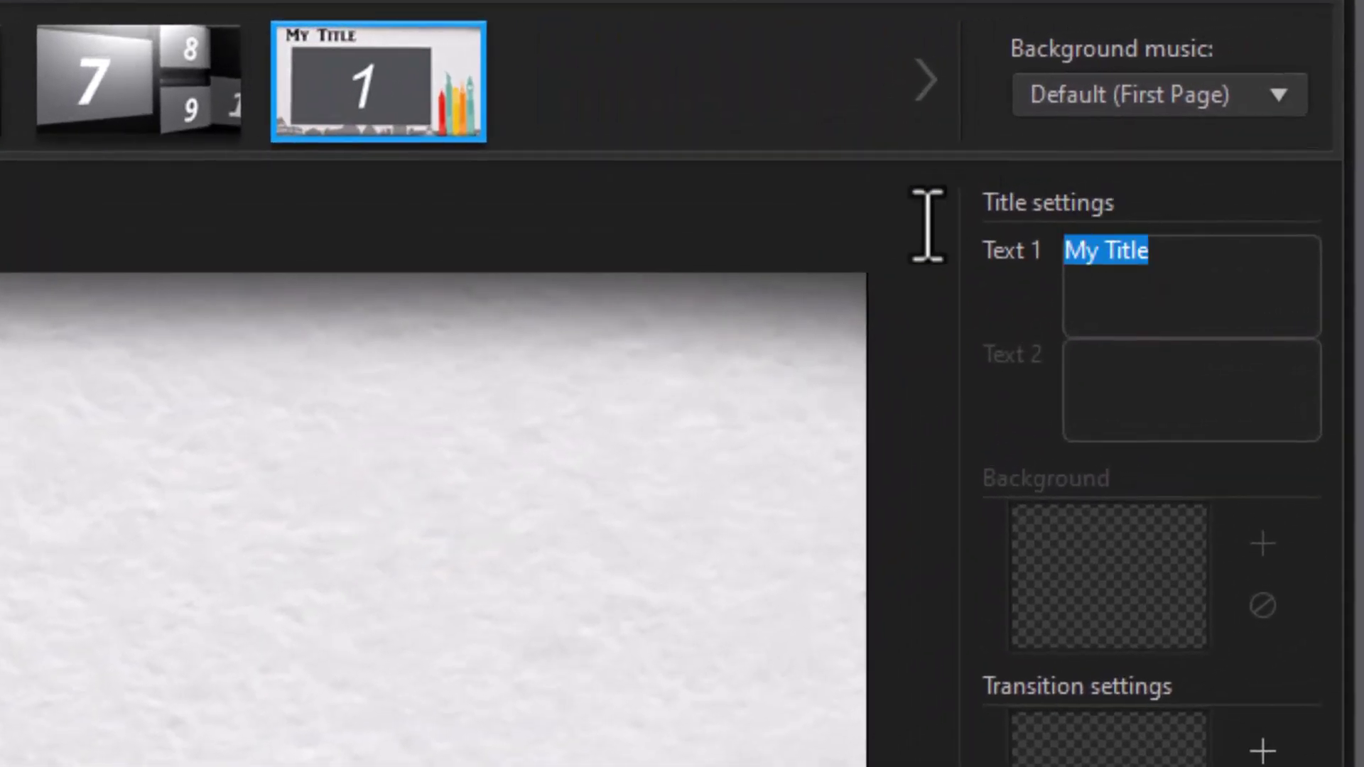
type("Good Bye")
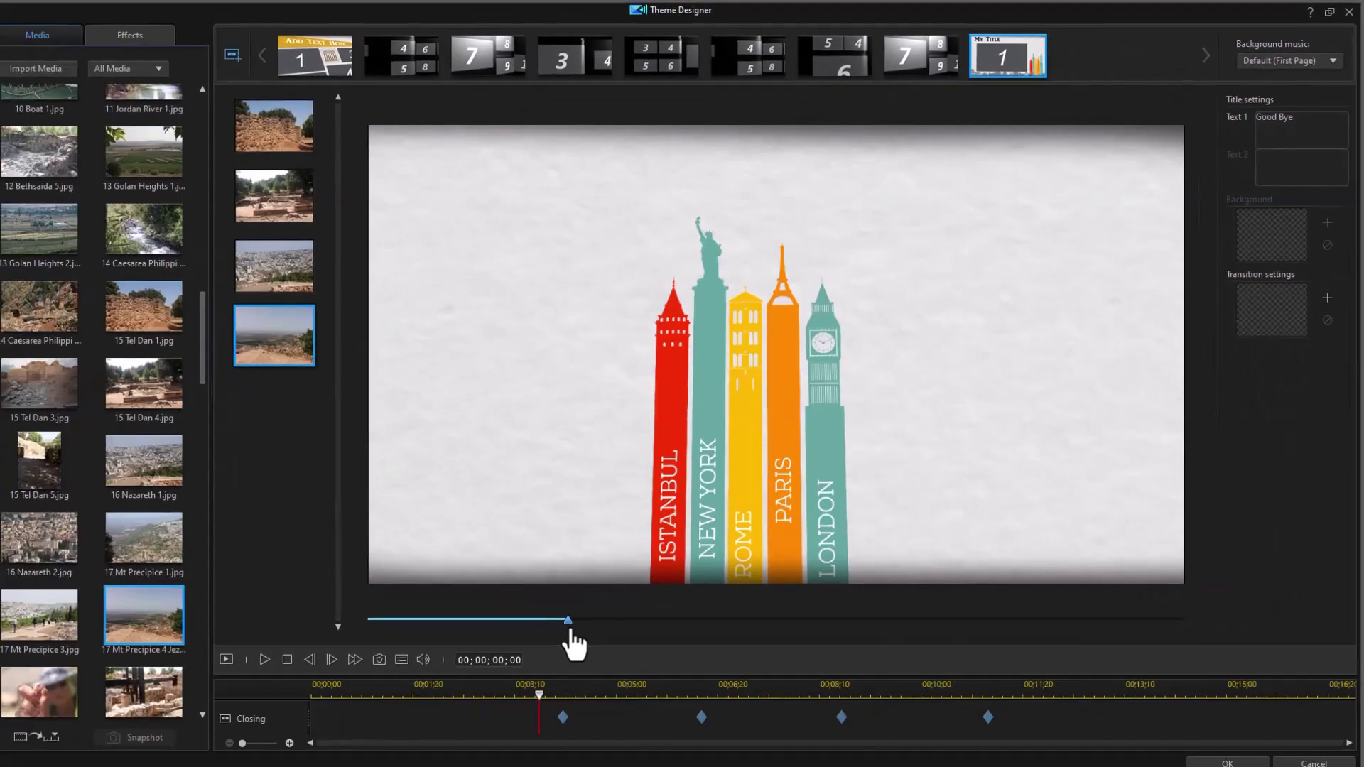
left_click_drag(568, 620, 1164, 553)
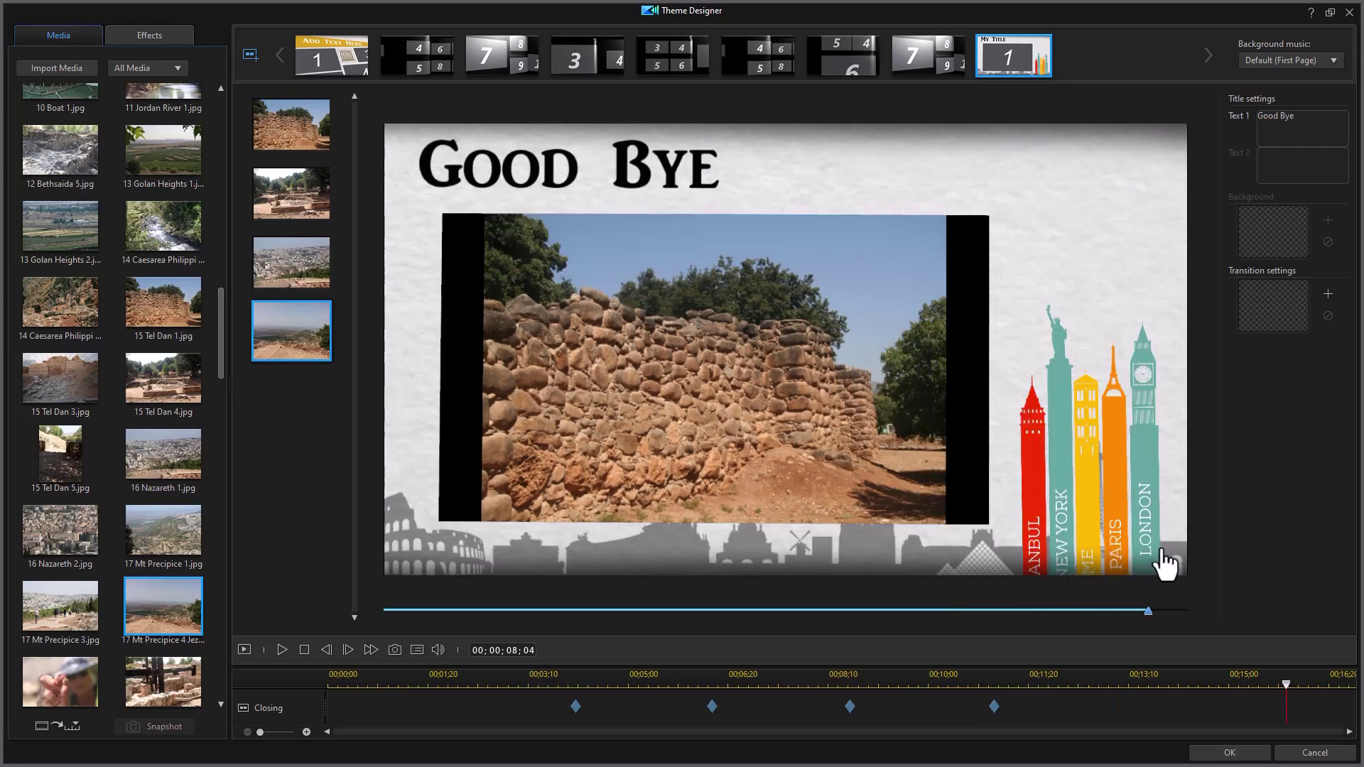
left_click_drag(1041, 611, 925, 613)
Review the Middle 2 sequence's photos in the preview, then accept the edited theme sequences.
left_click(941, 56)
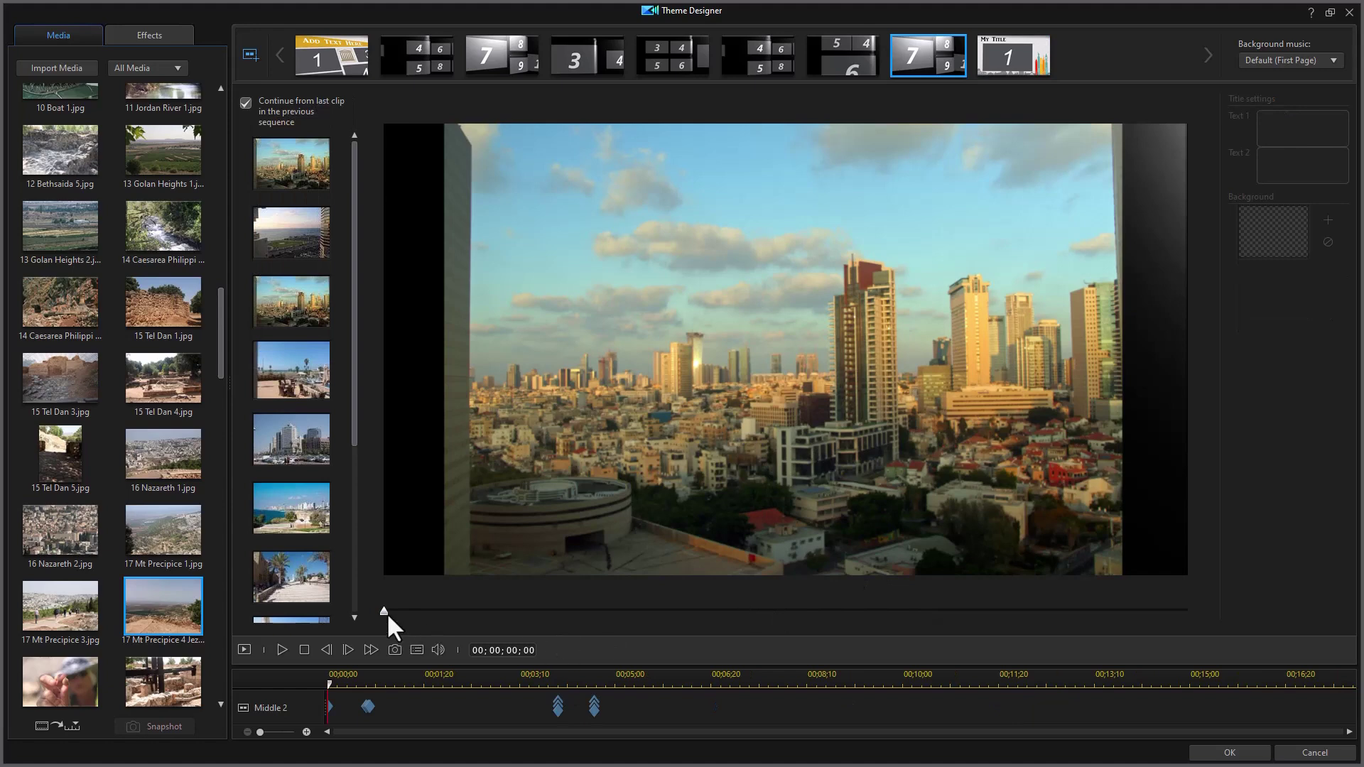
left_click_drag(382, 611, 1030, 614)
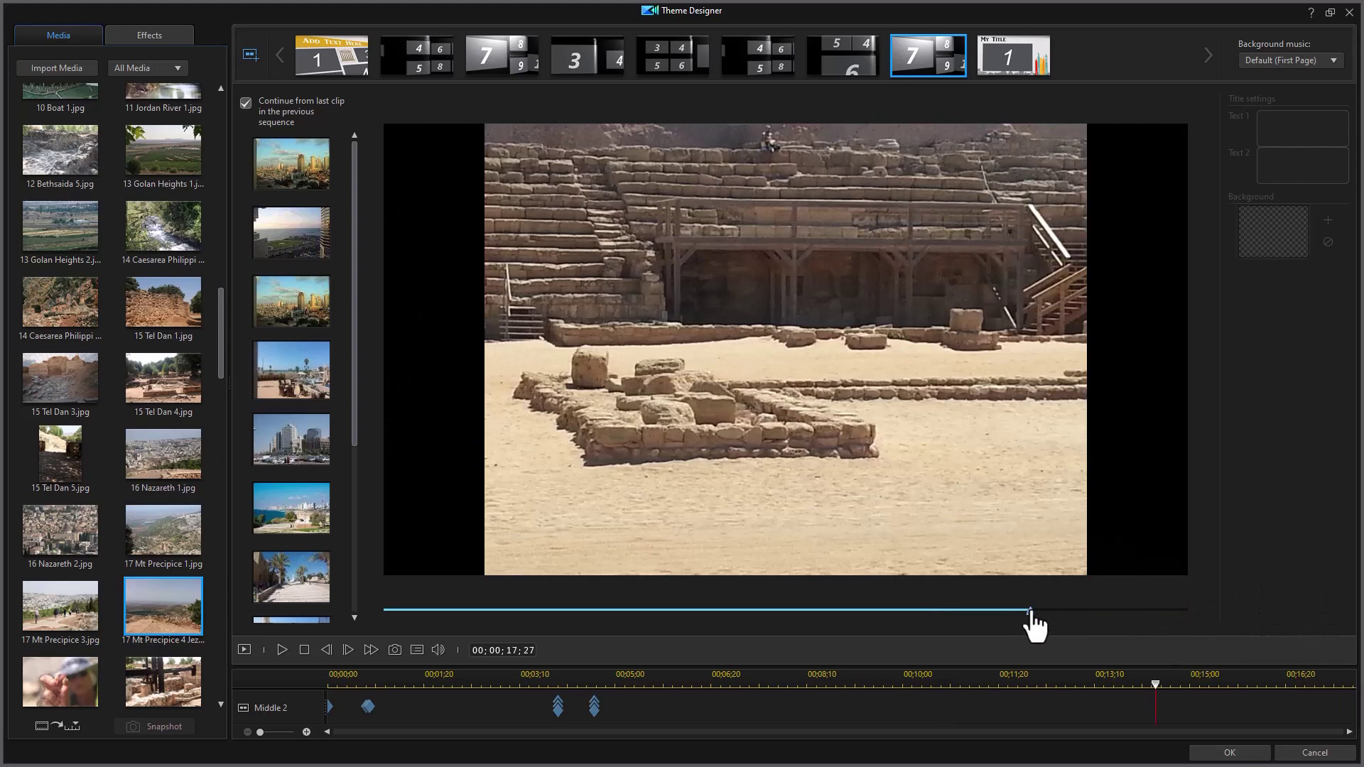
left_click(1233, 755)
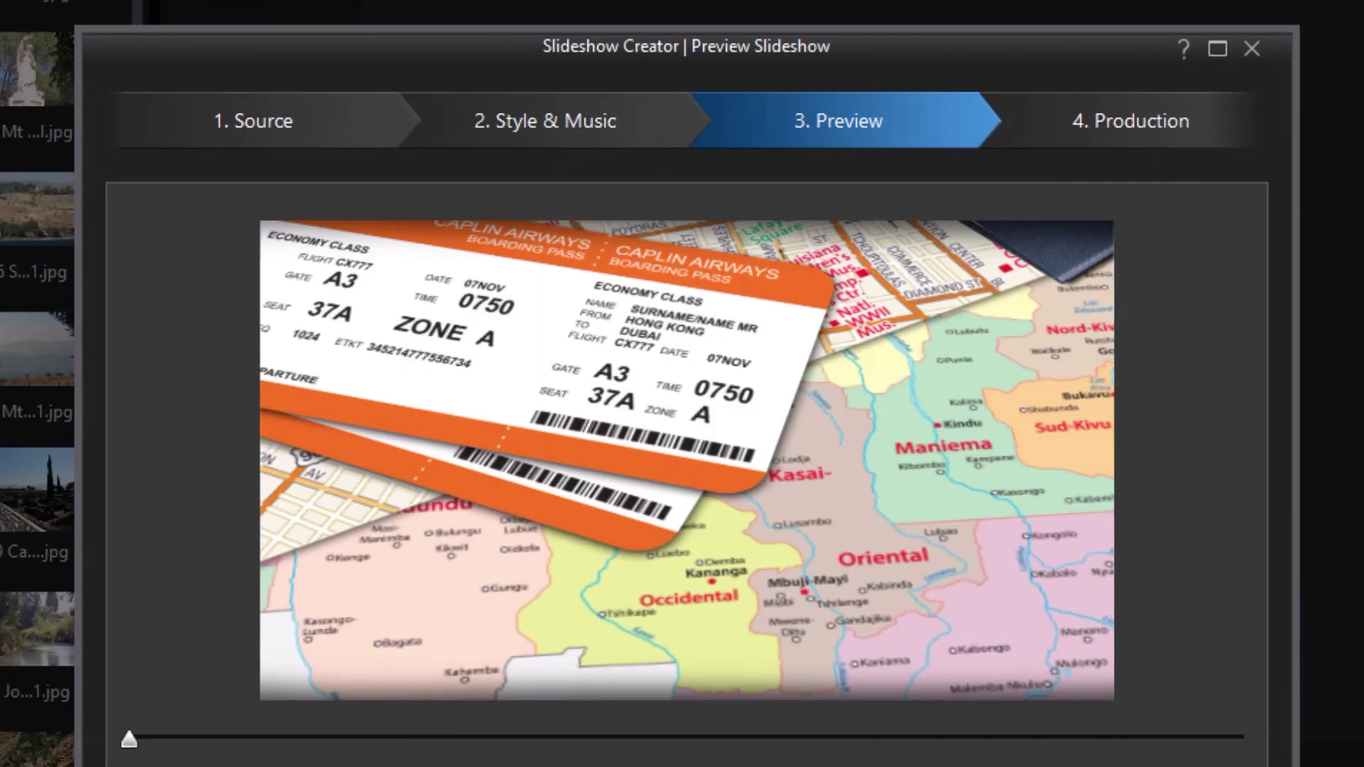
Advance to Production and send the slideshow to the timeline with Advanced Editing.
key("Return")
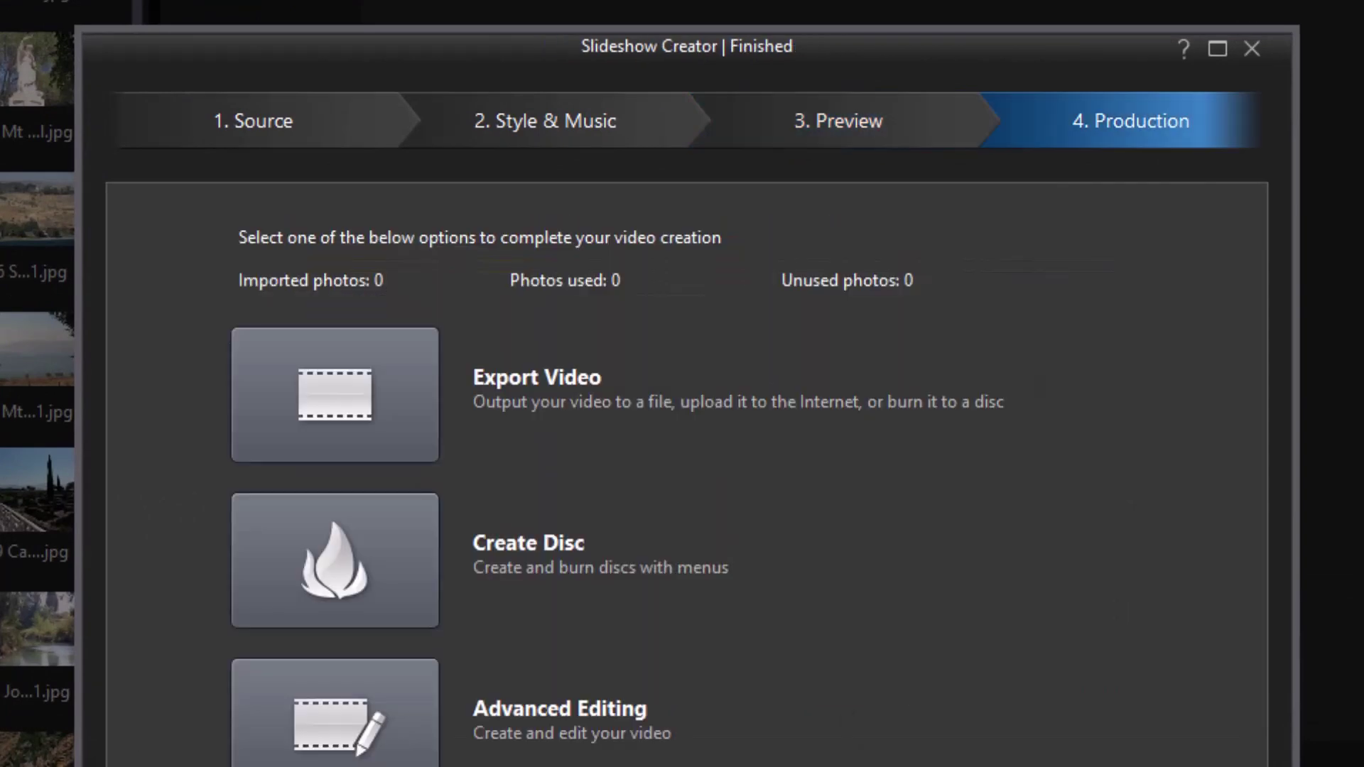
left_click(391, 737)
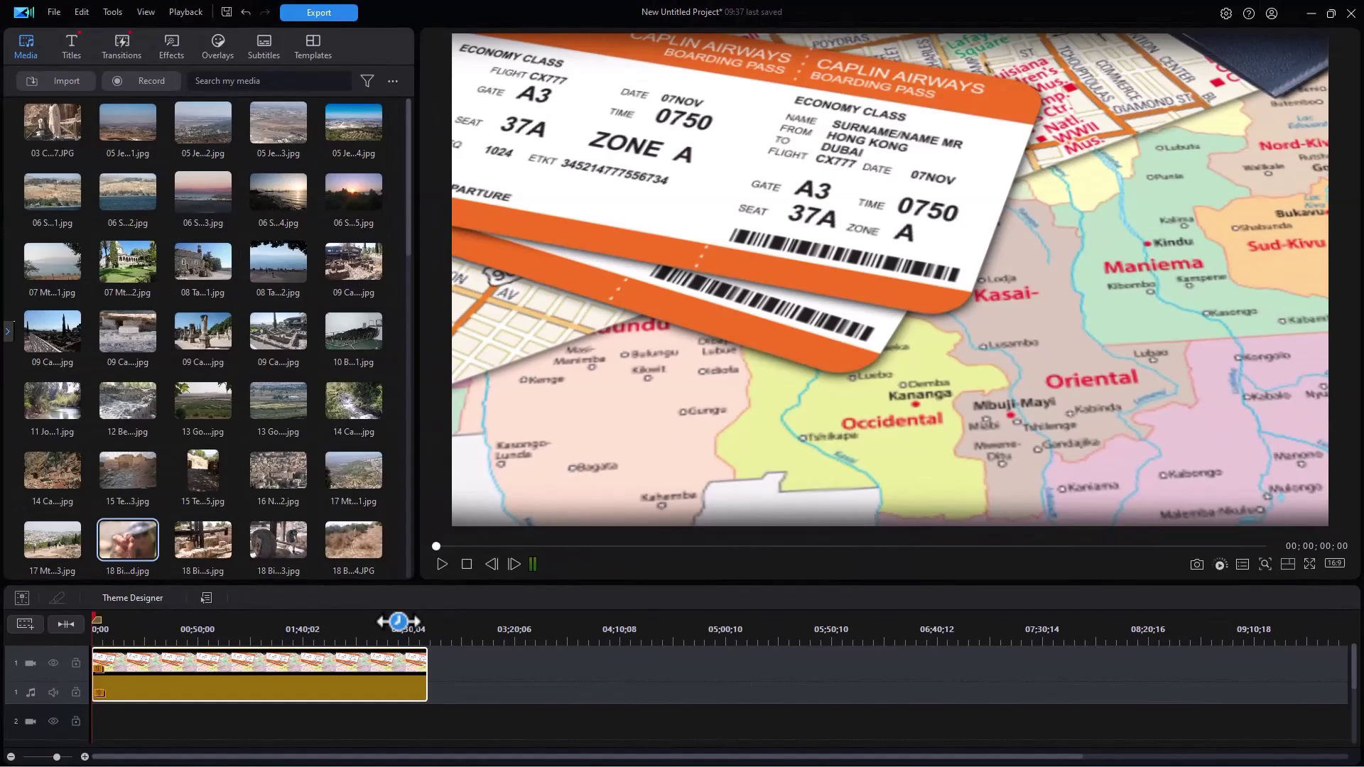
left_click(398, 622)
left_click_drag(398, 621, 361, 625)
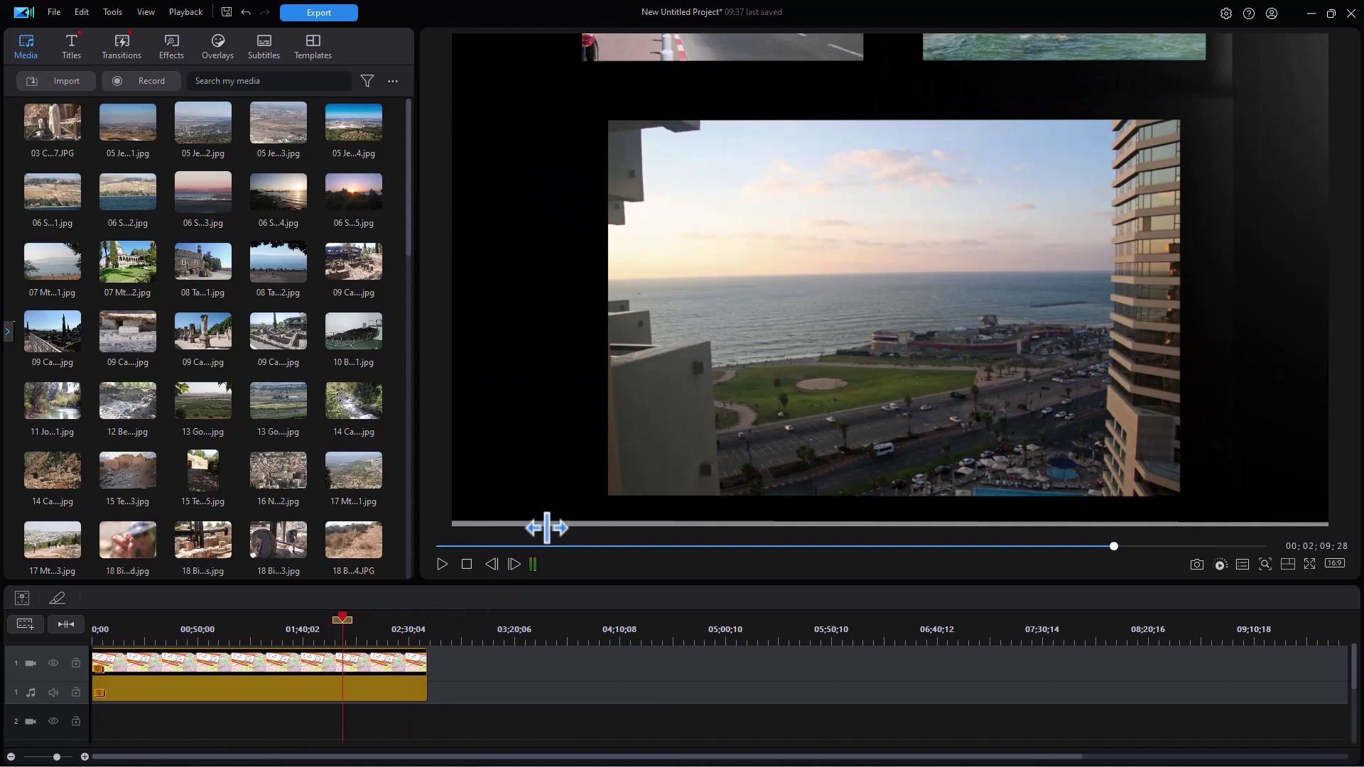
left_click(440, 564)
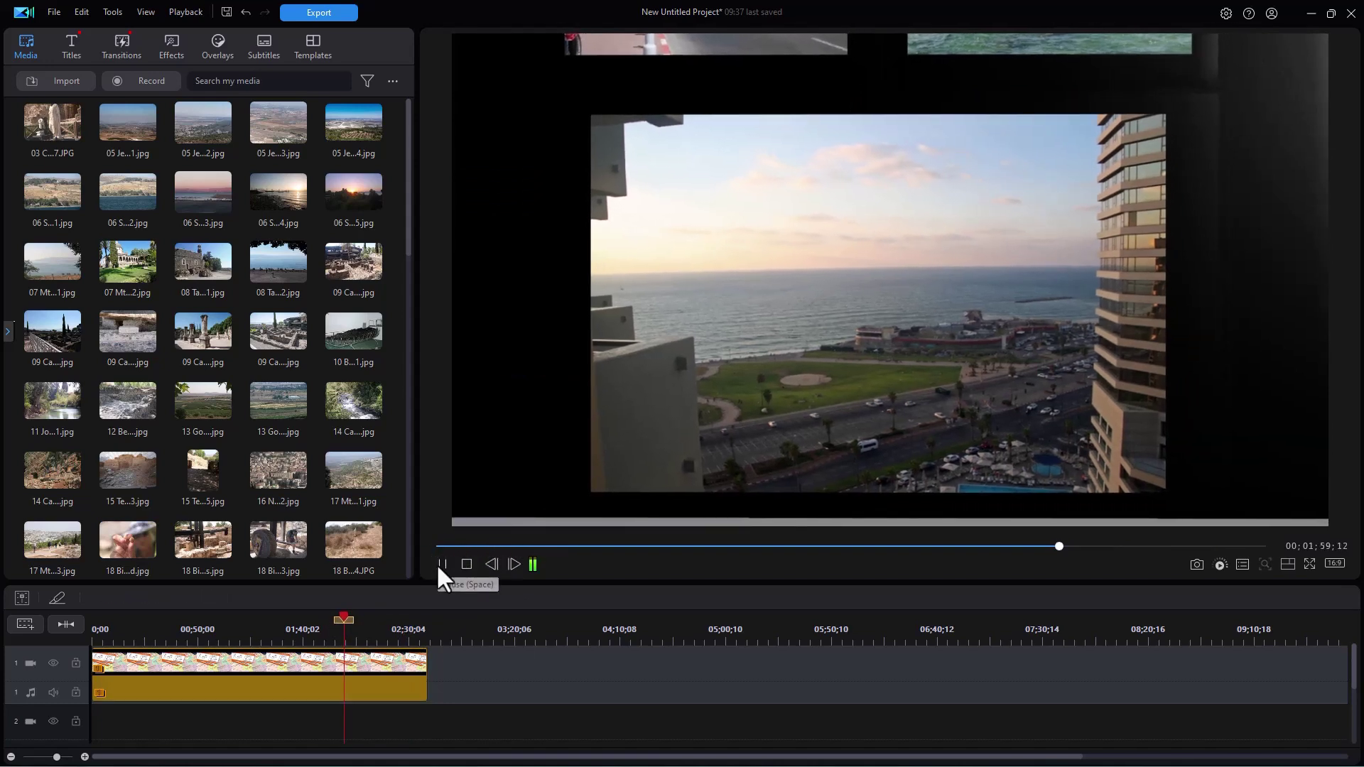